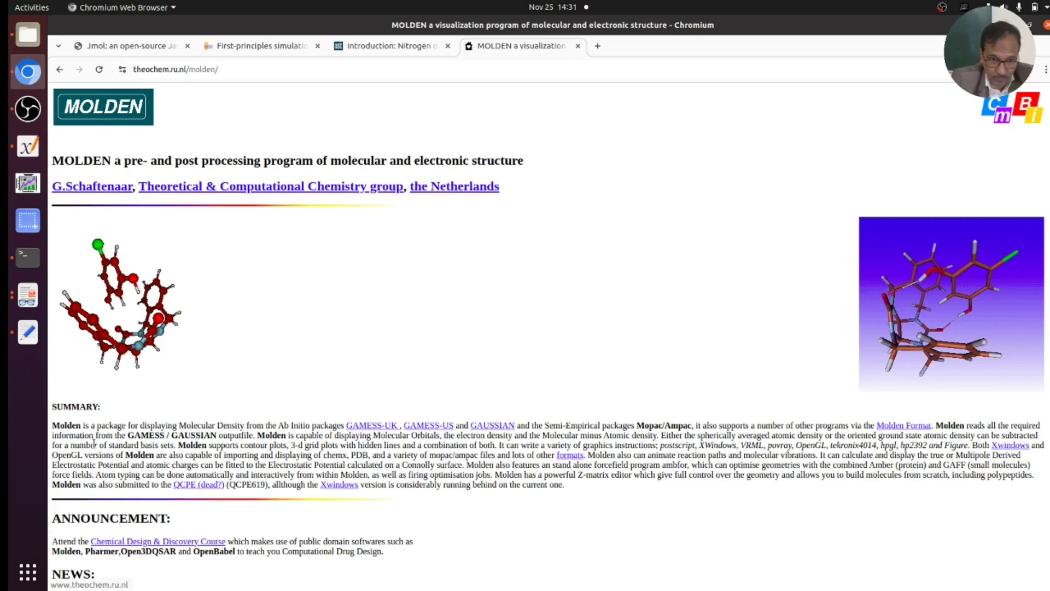
- Look through the Molden homepage to its list of topics and read the page on how to get a copy
scroll(398, 410, "down", 4)
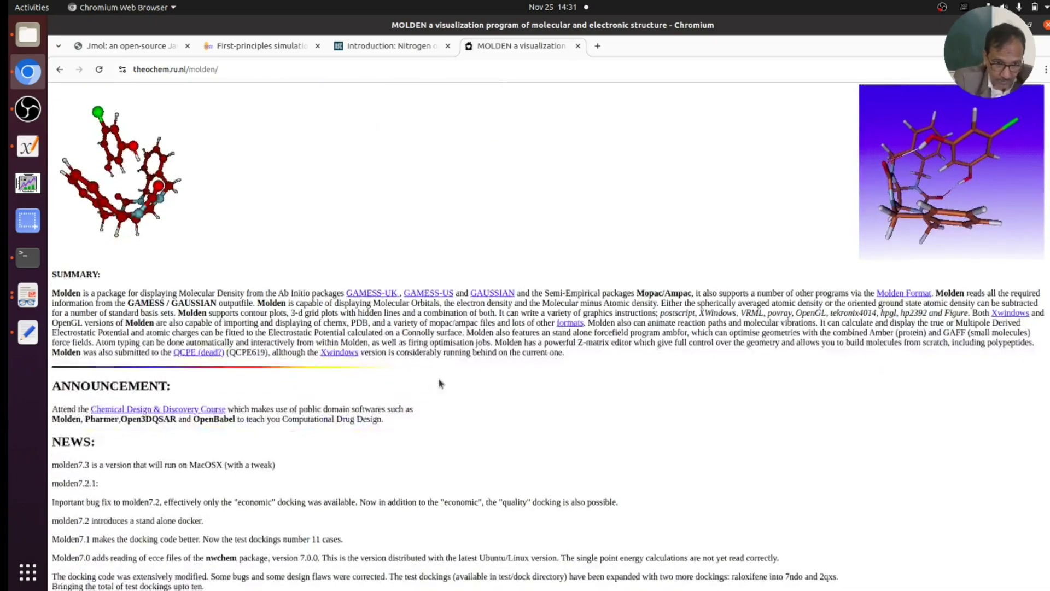
scroll(439, 381, "down", 9)
scroll(439, 381, "down", 7)
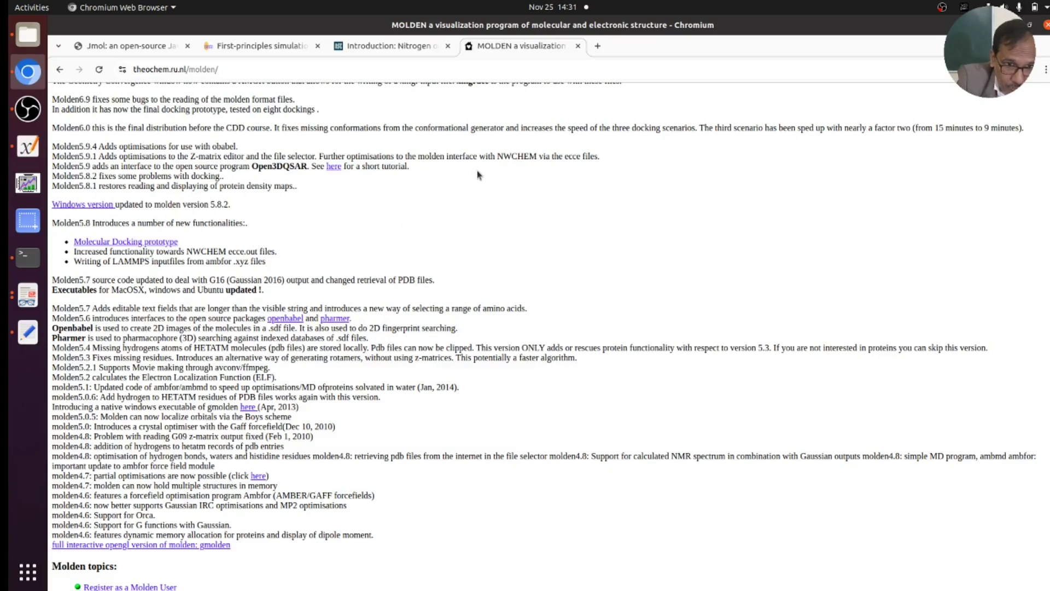
scroll(457, 225, "down", 4)
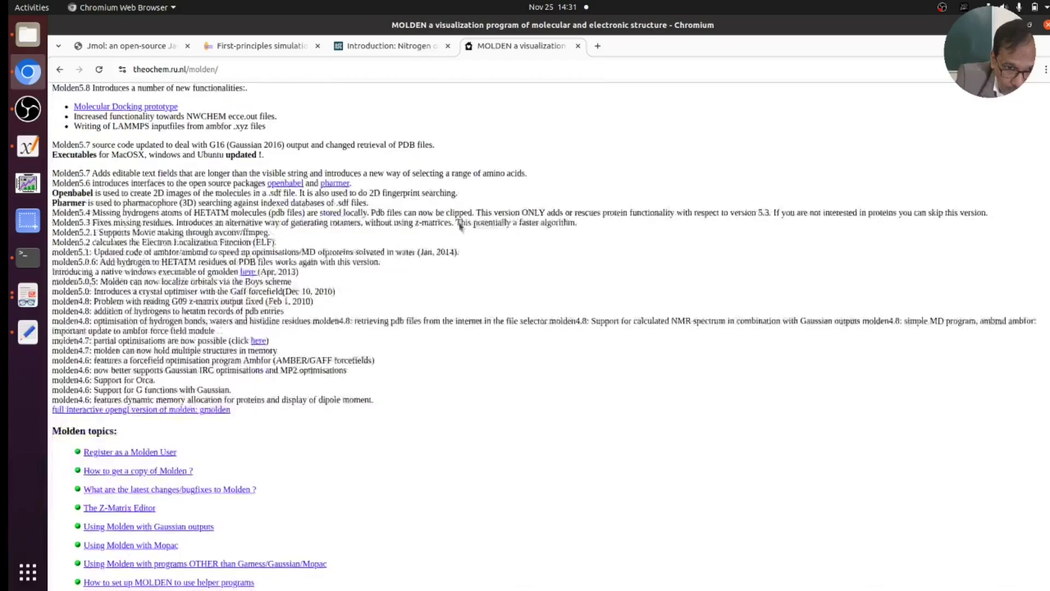
scroll(460, 225, "down", 5)
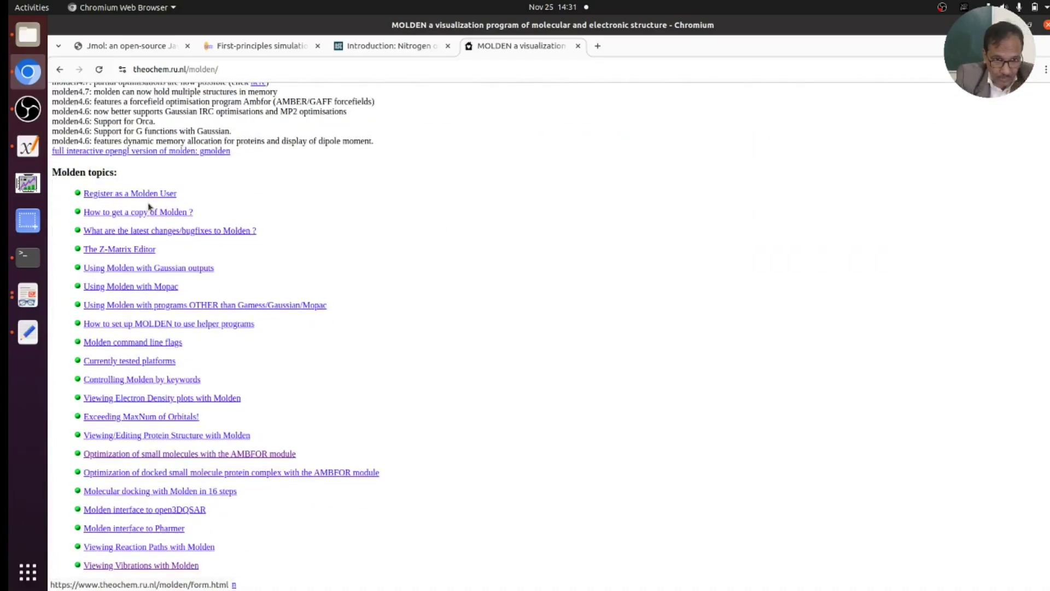
left_click(152, 216)
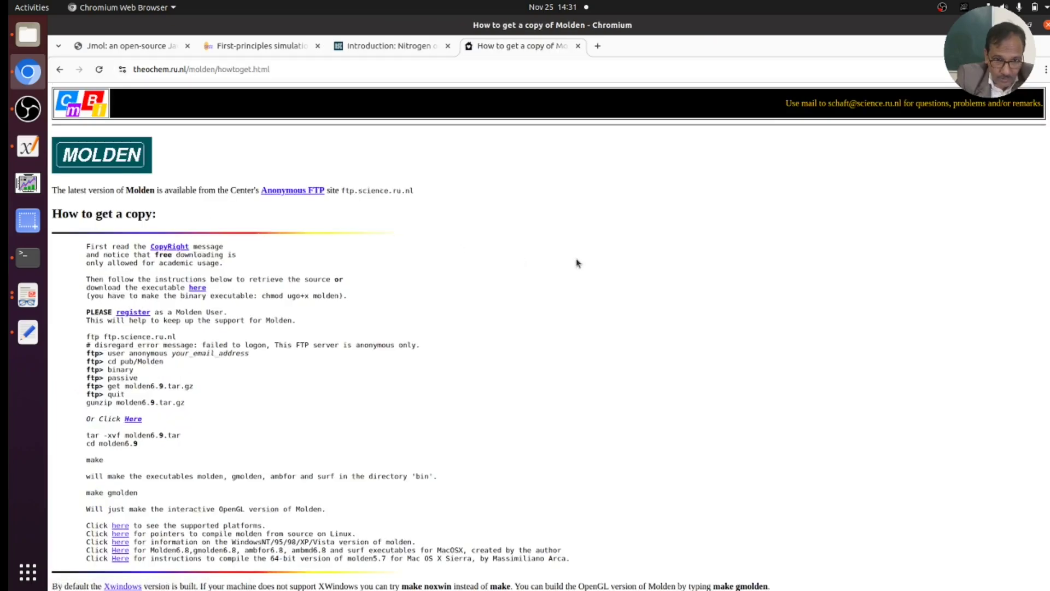
scroll(588, 265, "down", 3)
scroll(591, 271, "up", 1)
key("alt+Left")
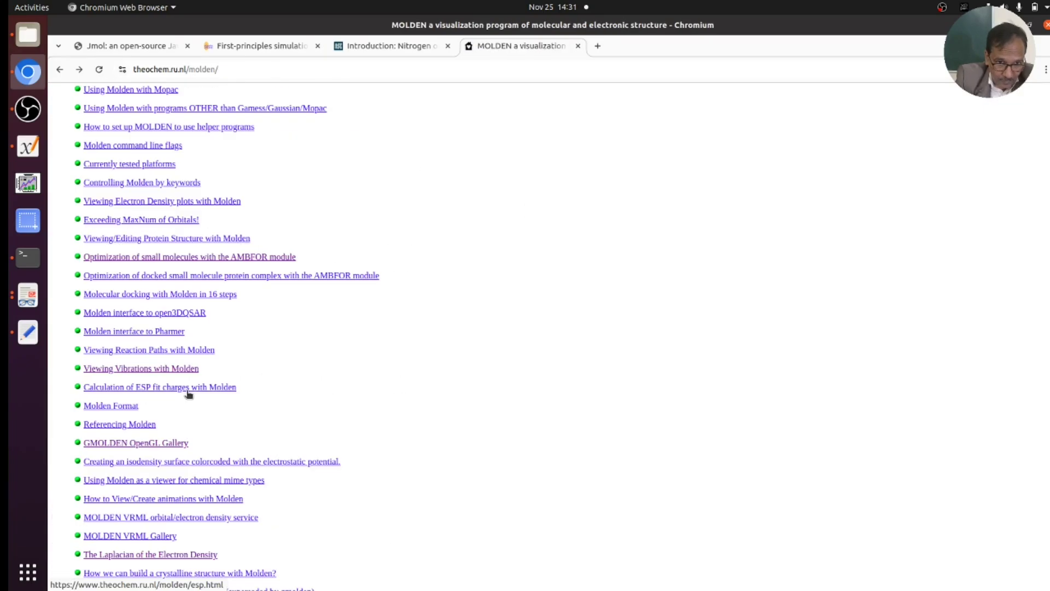
- Look at the topic page on calculating ESP fit charges with Molden and return to the homepage
left_click(188, 388)
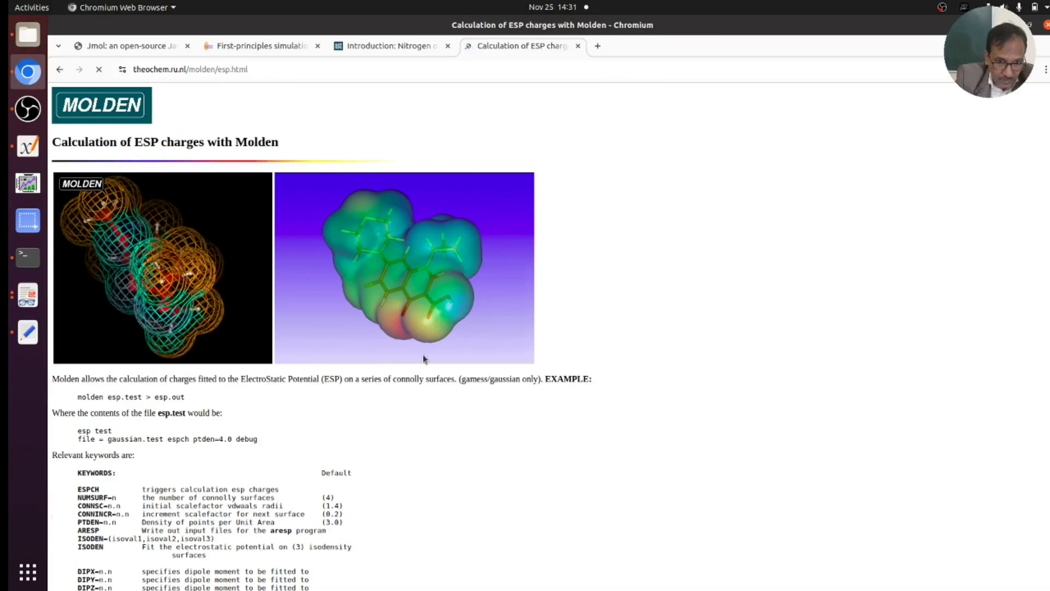
scroll(404, 358, "down", 3)
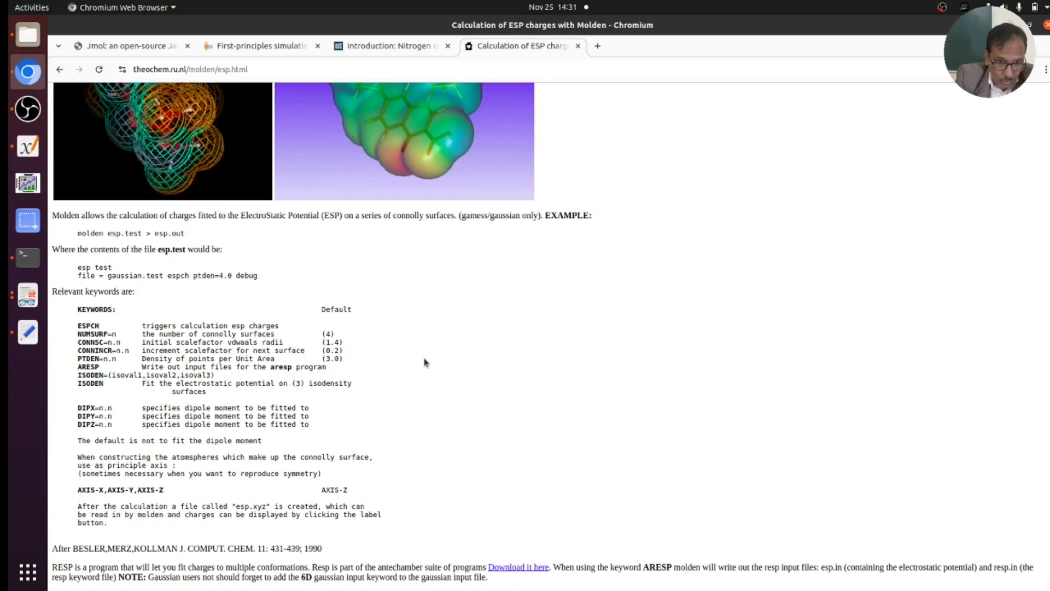
key("alt+Left")
scroll(422, 313, "down", 3)
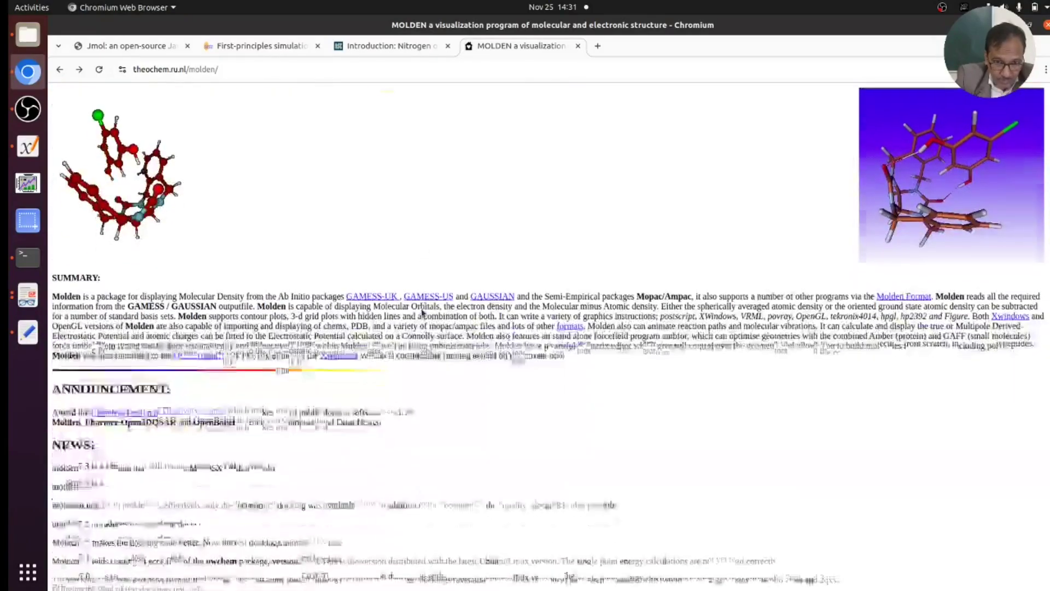
- Switch to the installation tutorial PDF and copy the command "sudo apt install snapd" from the Install Molden section
left_click(598, 46)
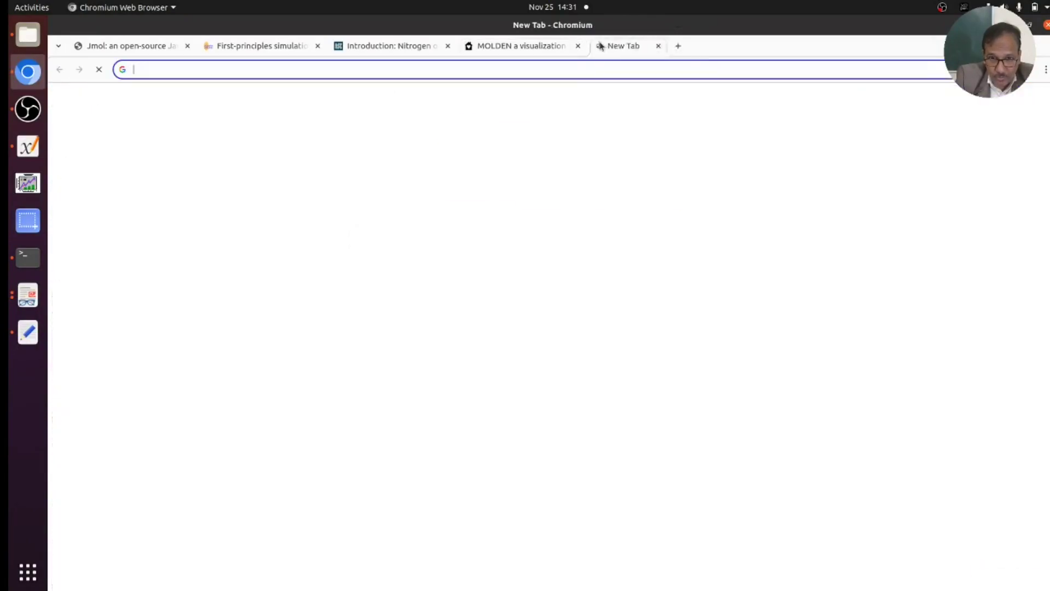
key("alt+Tab")
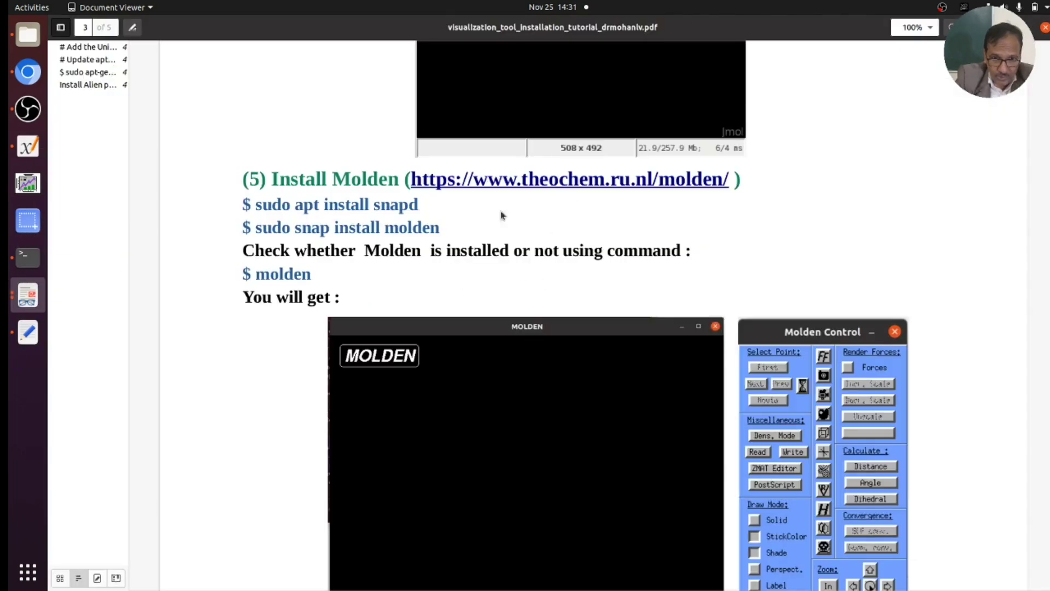
left_click_drag(255, 204, 423, 205)
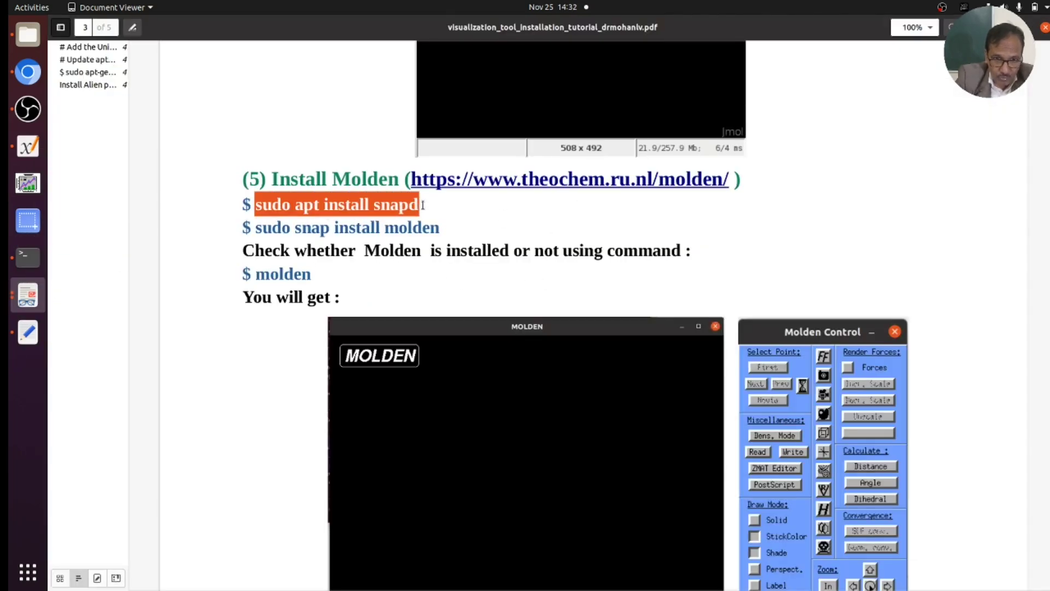
right_click(391, 200)
left_click(420, 257)
- Run "sudo apt install snapd" in the terminal, entering the account's sudo password
key("alt+Tab")
right_click(326, 81)
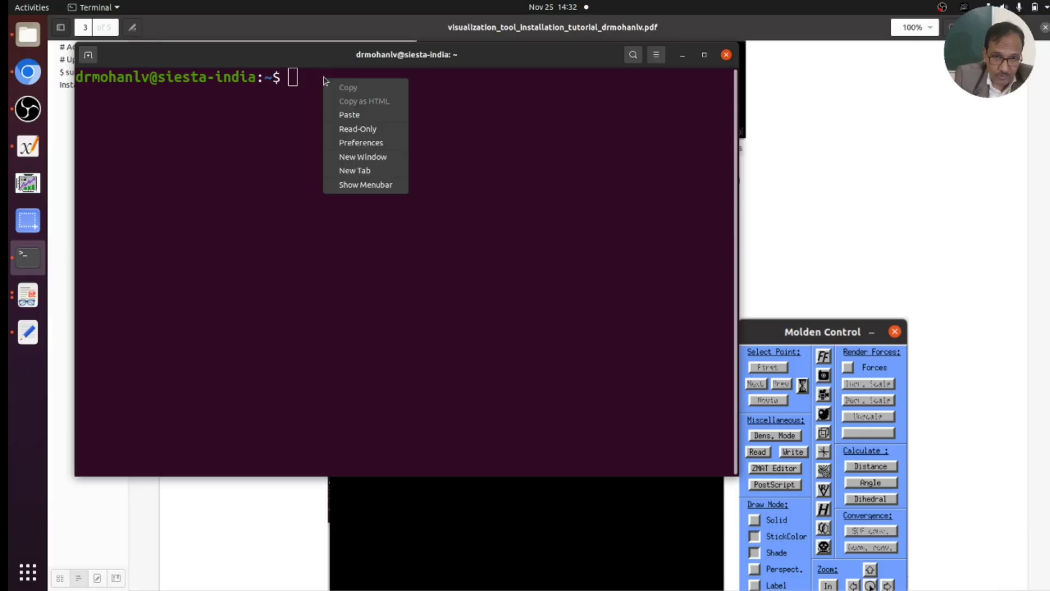
left_click(350, 114)
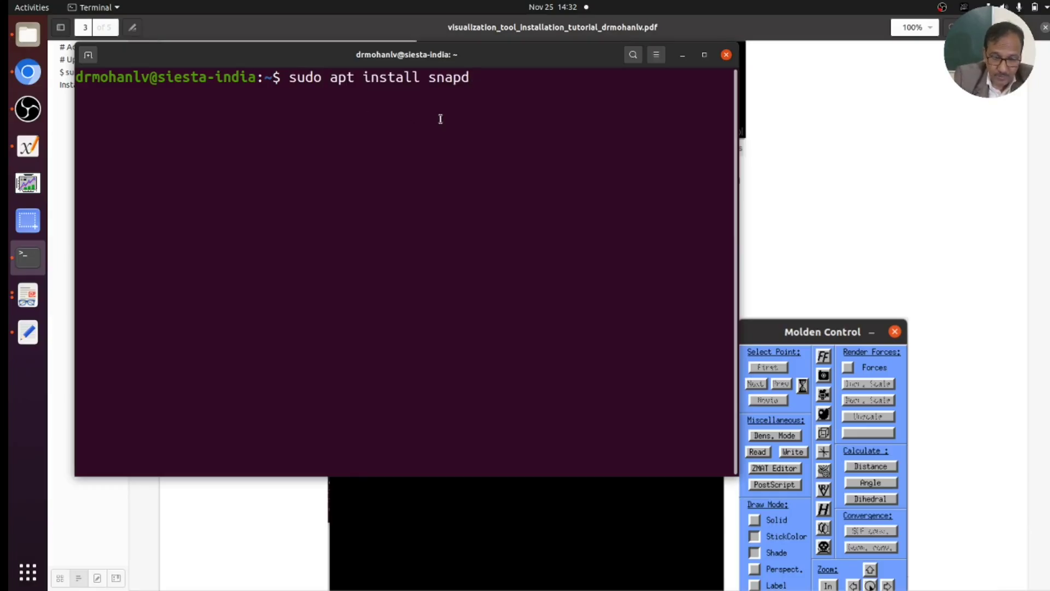
key("Return")
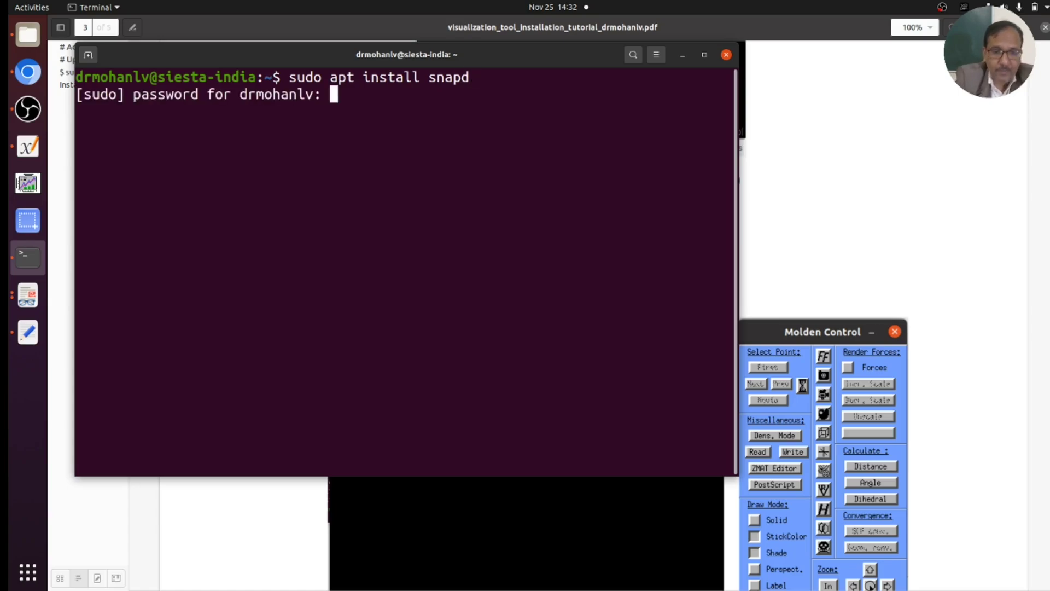
key("Return")
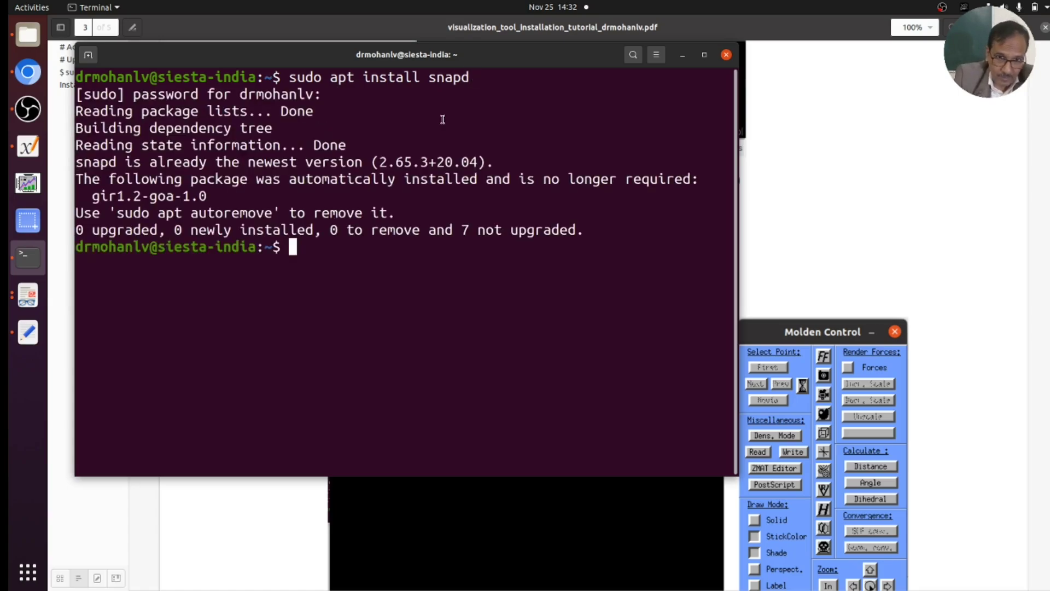
- Go back to the tutorial PDF and copy the command "sudo snap install molden"
left_click(683, 55)
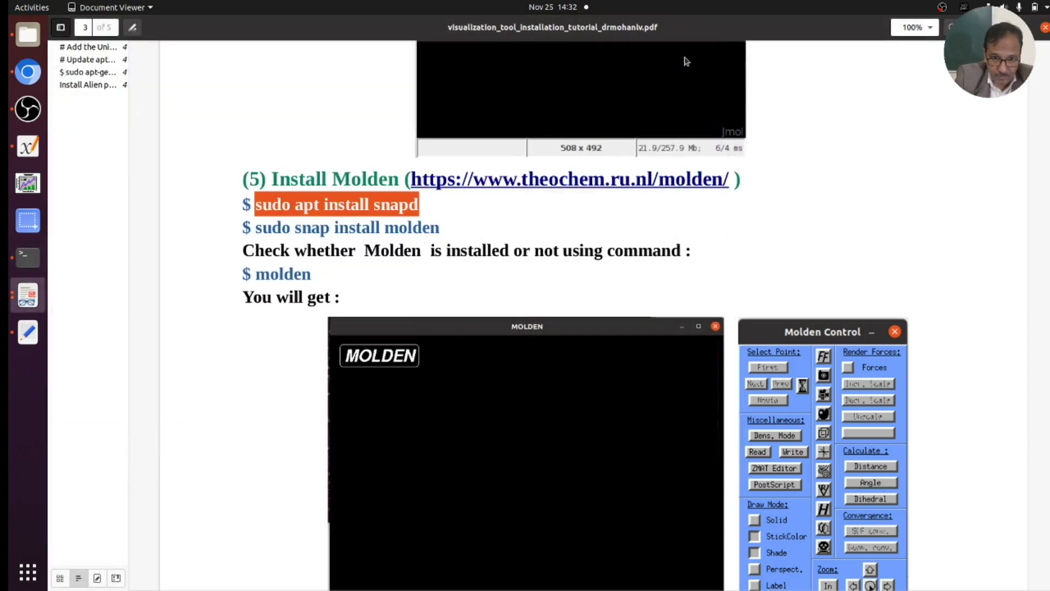
left_click(258, 228)
left_click_drag(257, 227, 441, 228)
right_click(424, 232)
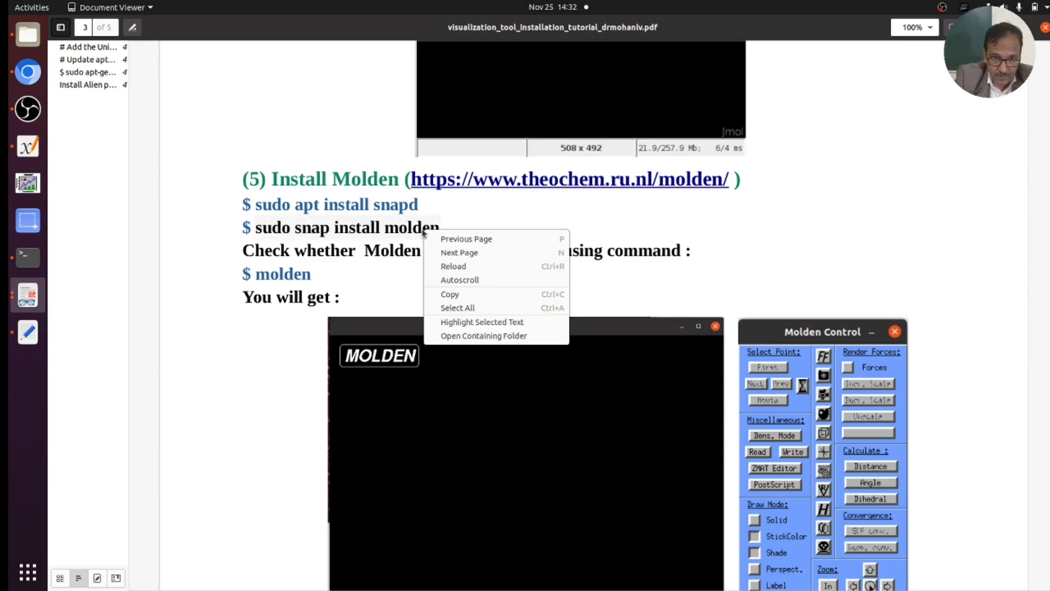
left_click(461, 293)
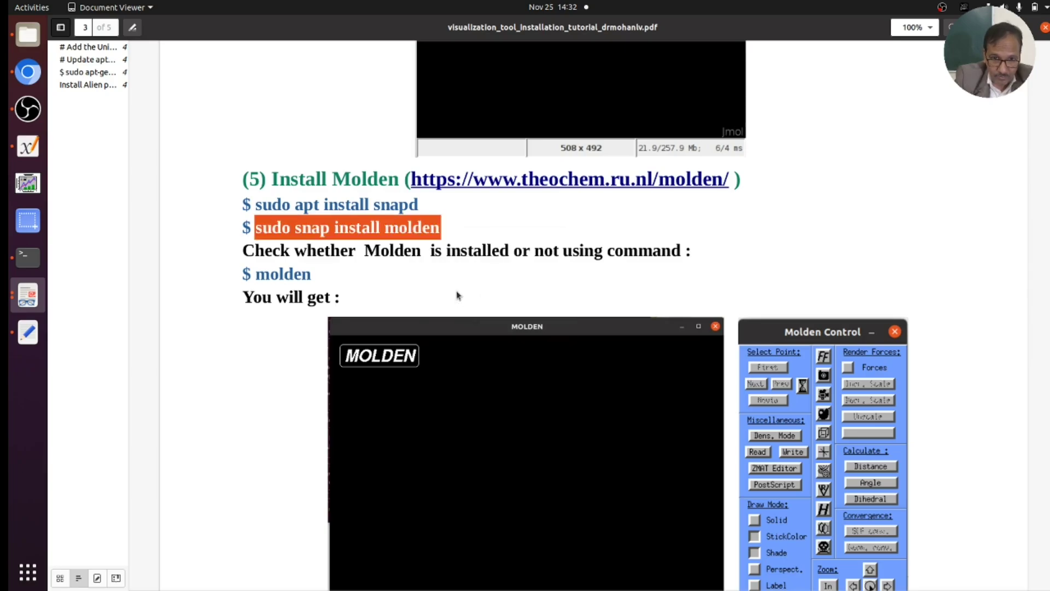
- Run the copied command "sudo snap install molden" in the terminal
left_click(28, 257)
right_click(332, 247)
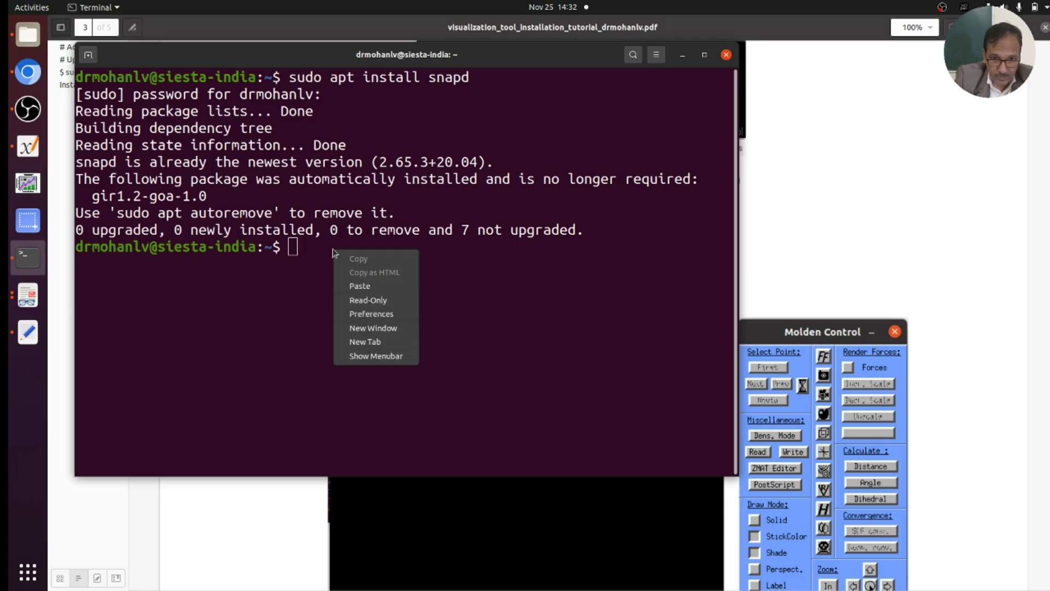
left_click(363, 285)
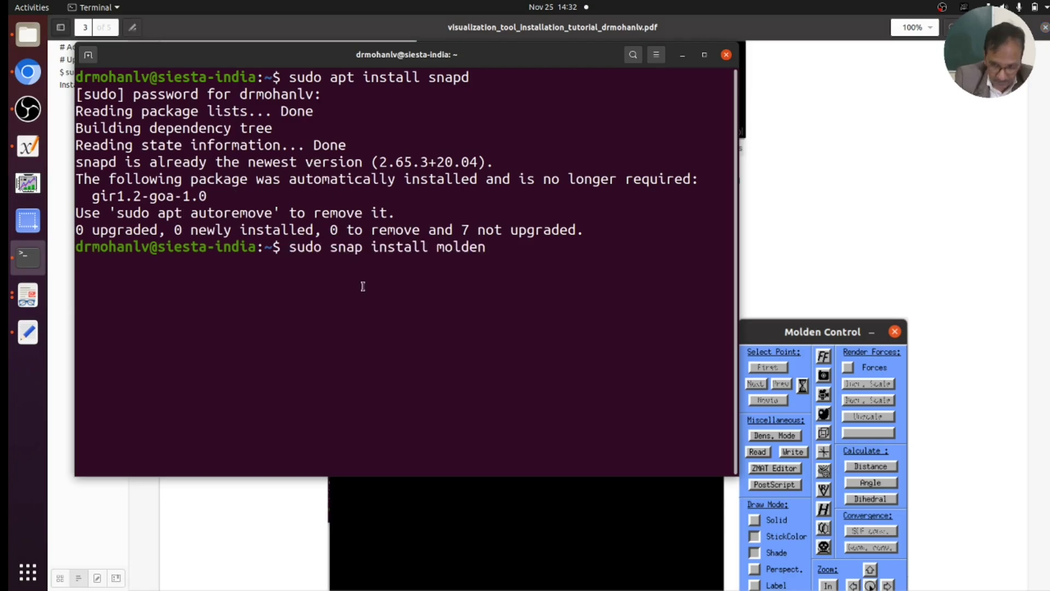
key("Return")
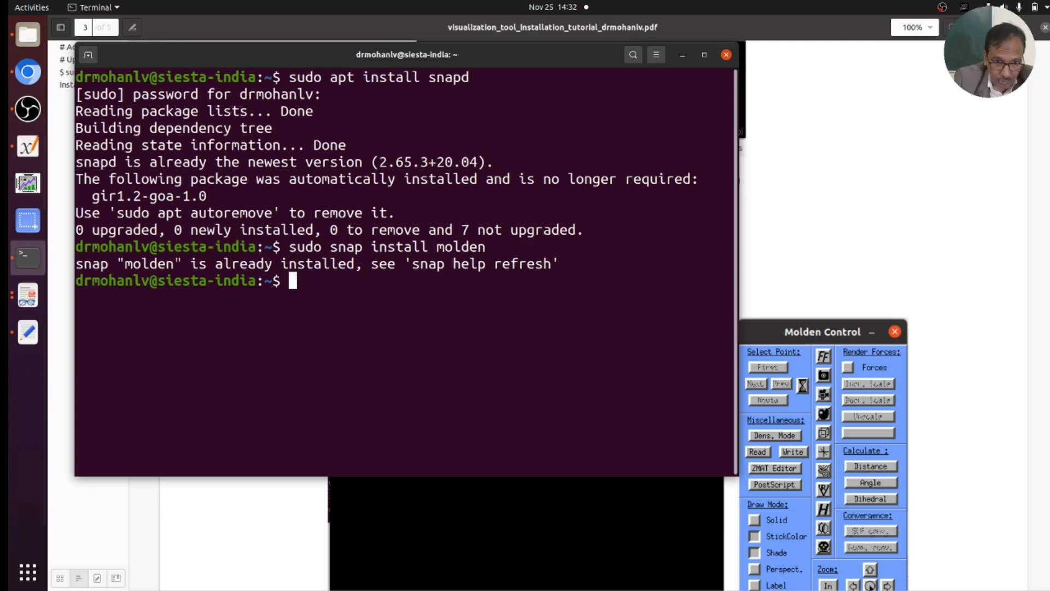
left_click_drag(288, 247, 484, 249)
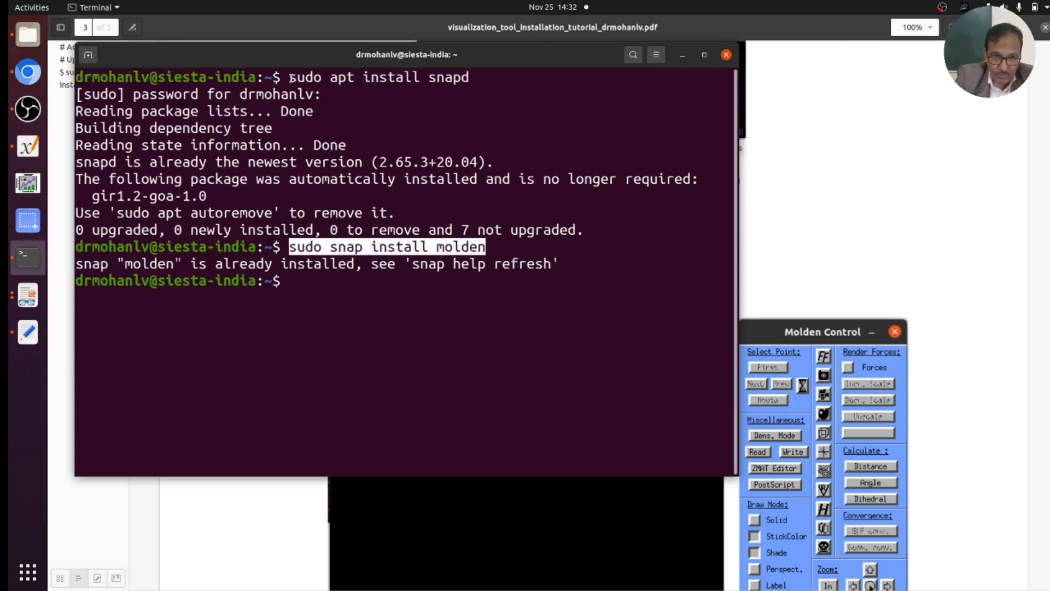
left_click_drag(291, 78, 481, 79)
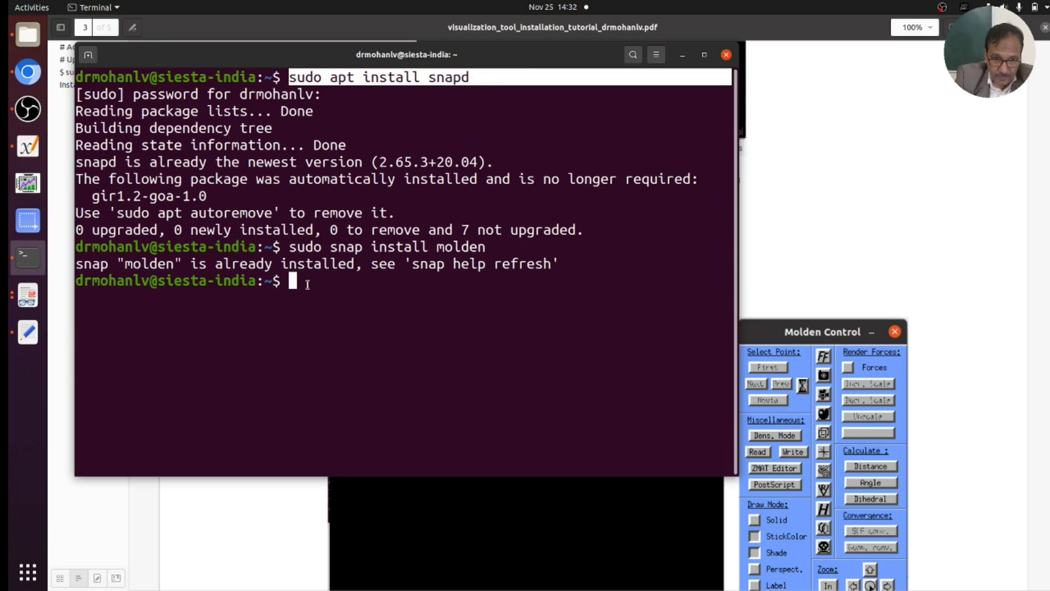
- Launch Molden from the terminal with the command "molden" to check the installation
left_click(307, 285)
type("mold")
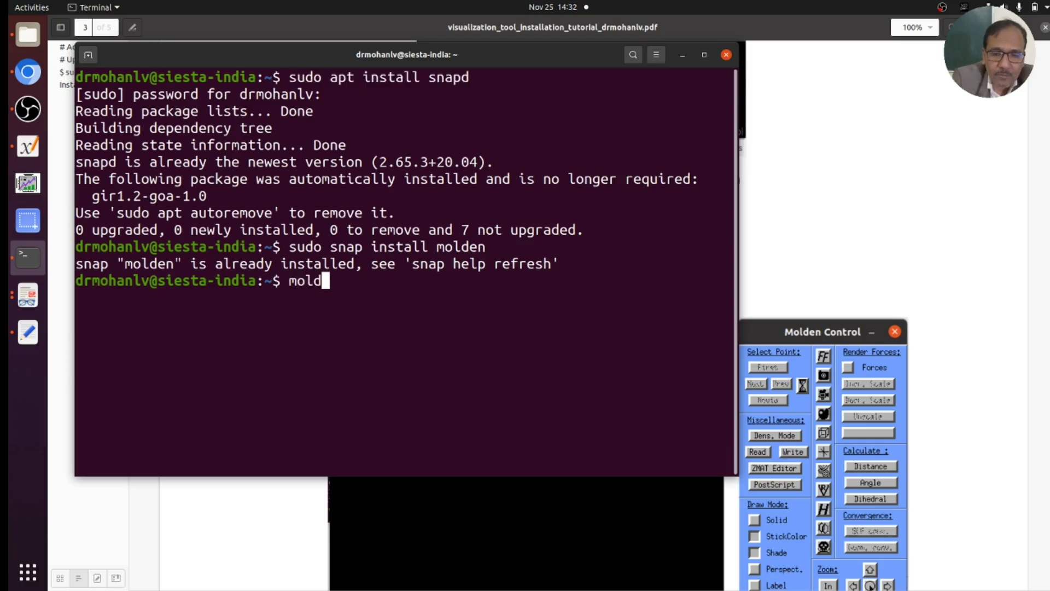
type("en")
key("Return")
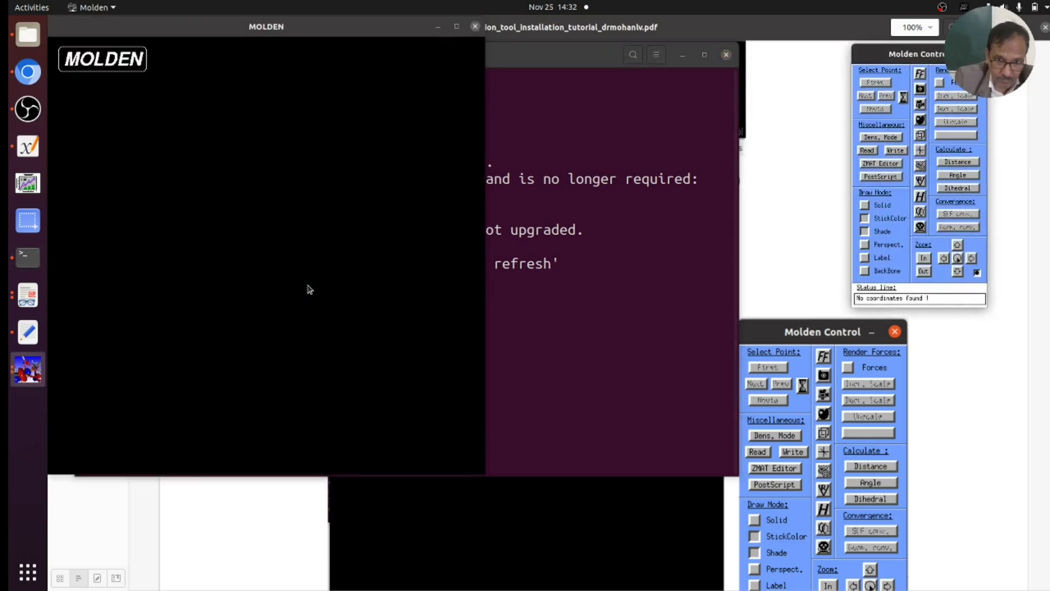
- Arrange the MOLDEN drawing window and the Molden Control window side by side, and close the program after viewing them
left_click_drag(378, 30, 623, 53)
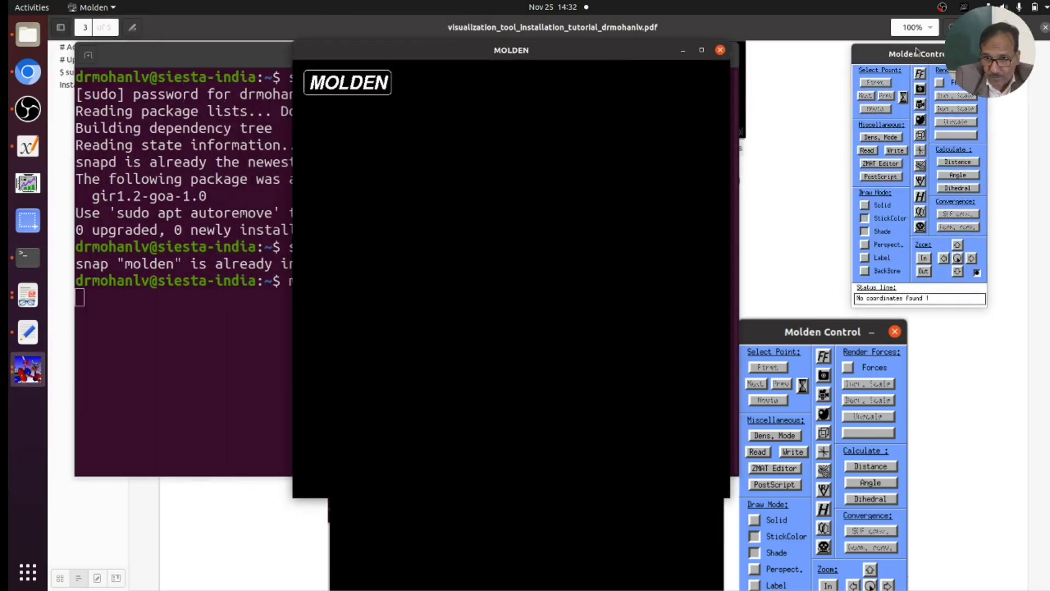
left_click_drag(917, 51, 808, 83)
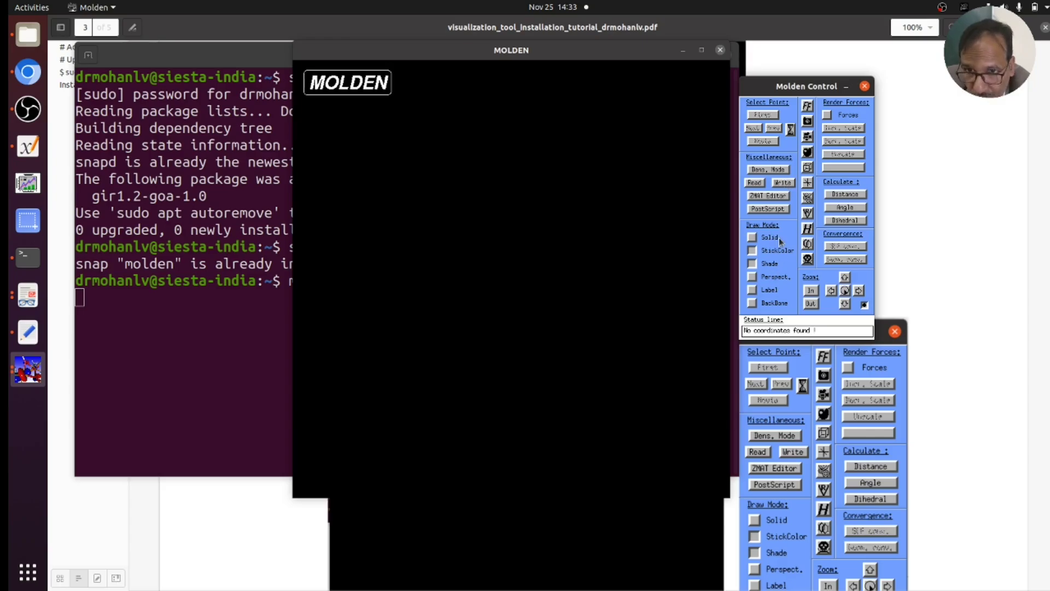
left_click(863, 86)
left_click(783, 284)
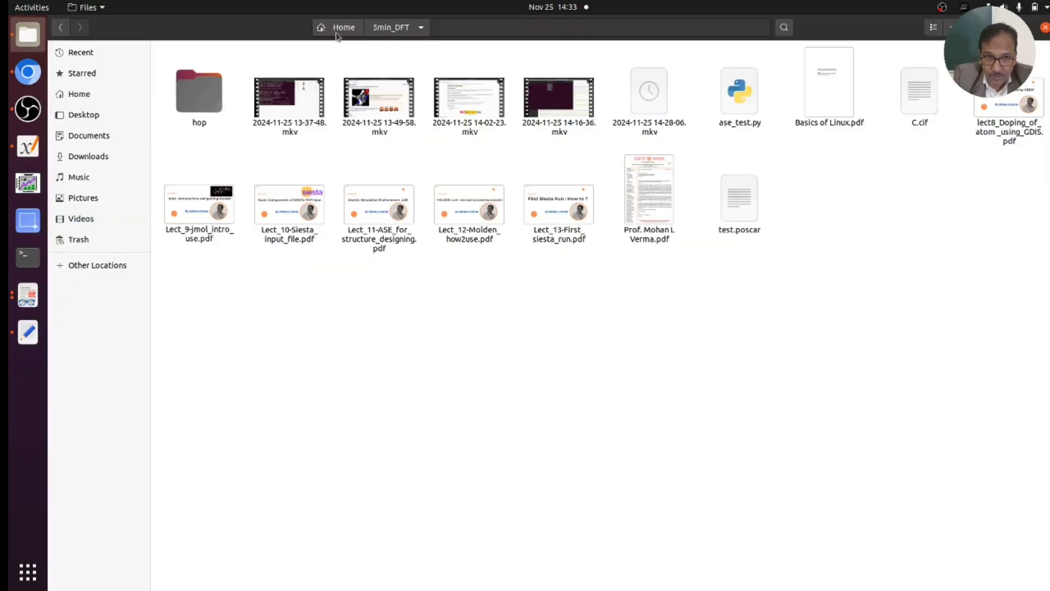
- Open a terminal in the home subfolder Sb_P_nr_project/Sb_znr/optim and list its files with "ls"
left_click(340, 27)
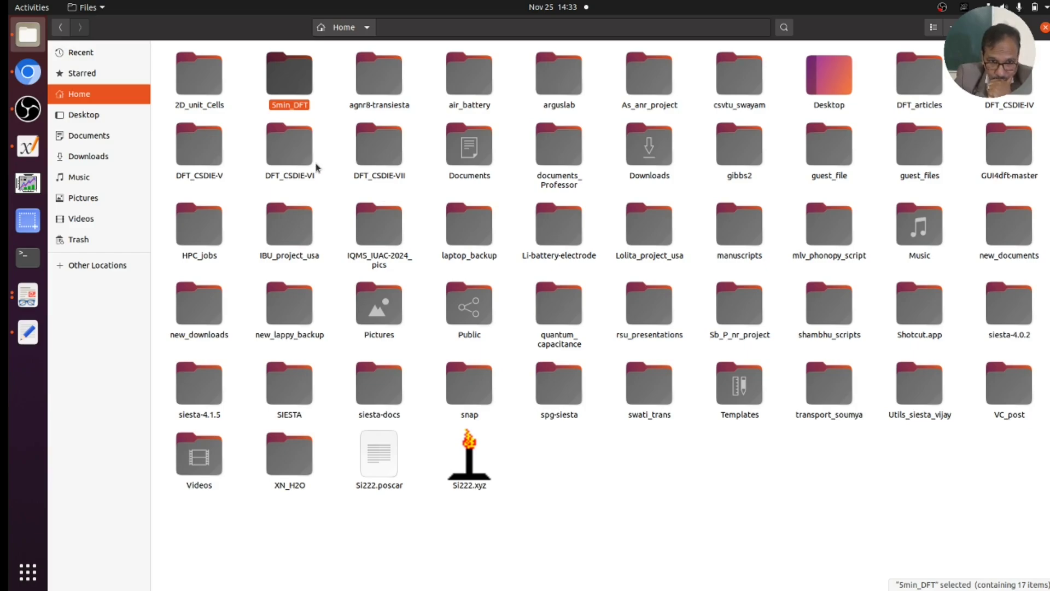
right_click(688, 333)
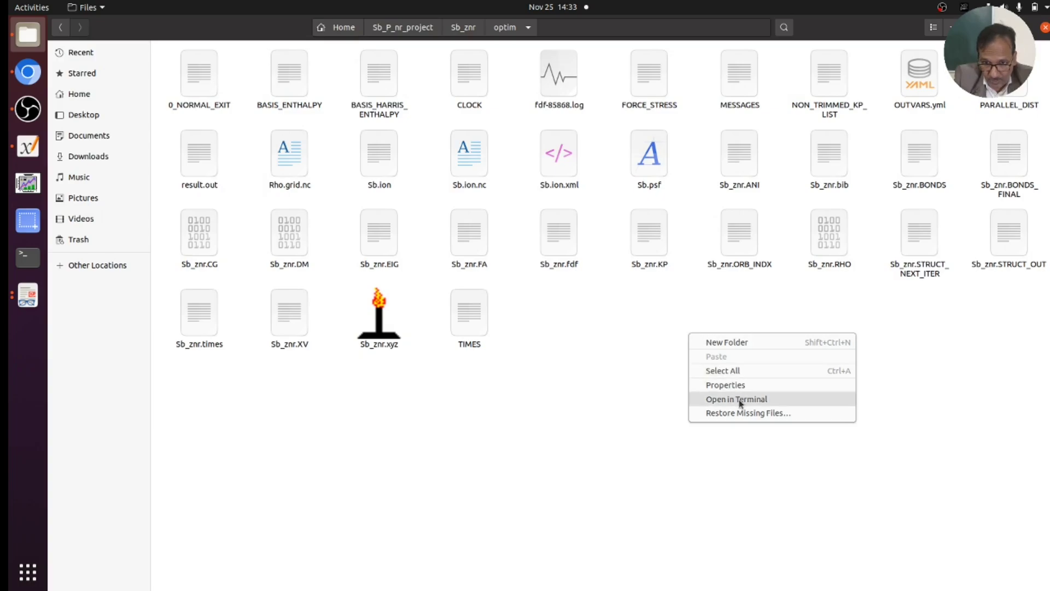
left_click(740, 403)
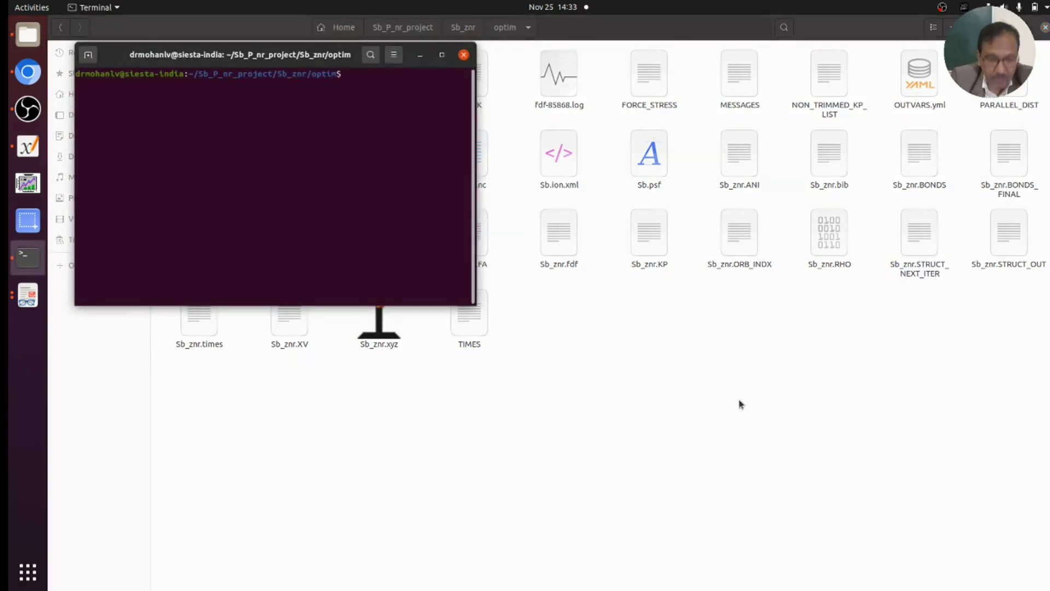
key("ctrl+plus")
key("ctrl+plus")
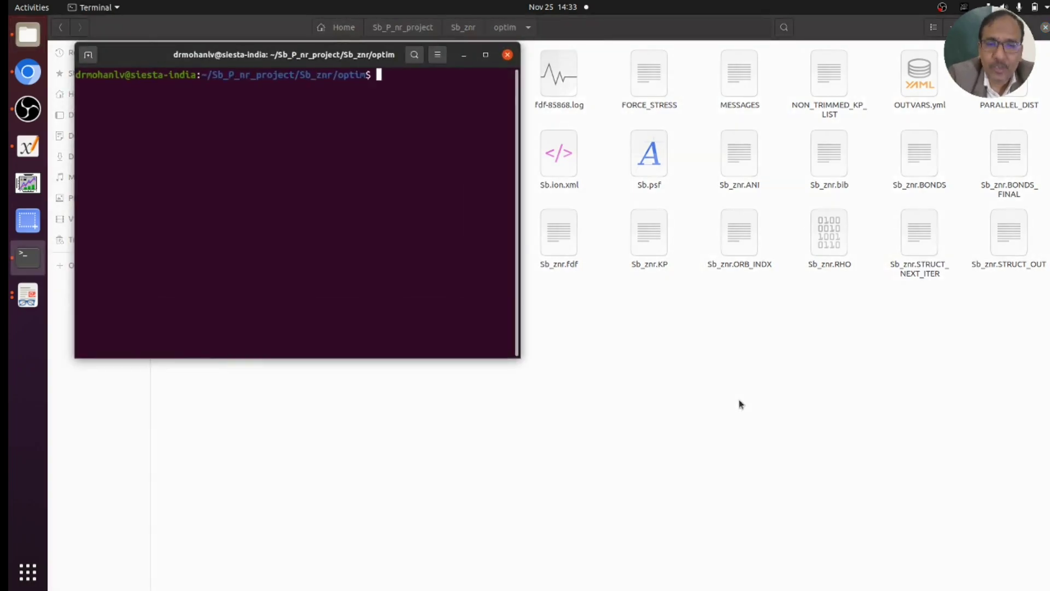
type("ls")
key("Return")
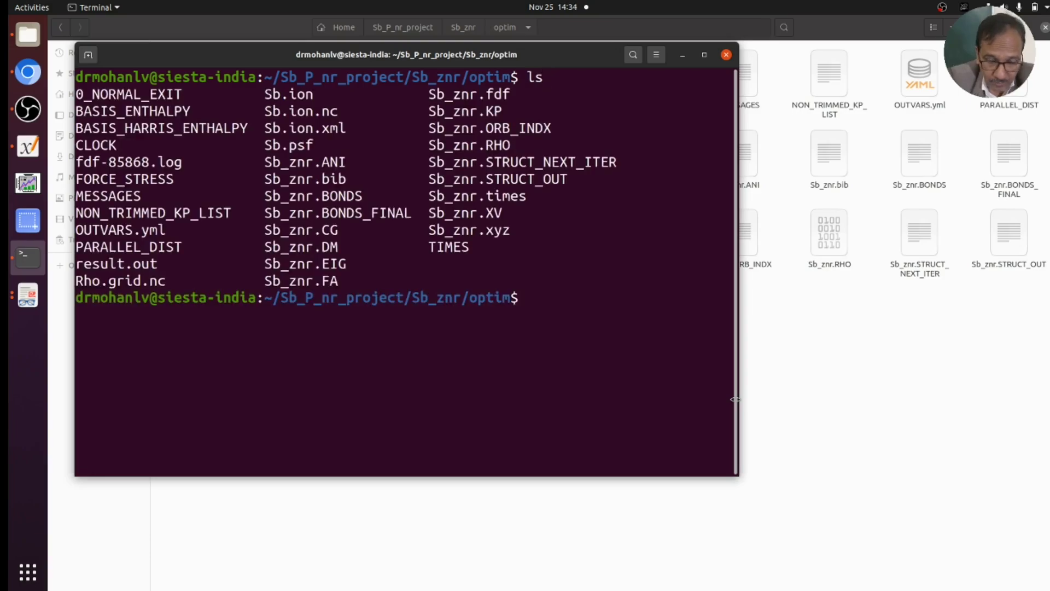
- Open the Sb_znr.xyz structure in Molden by running "molden Sb_znr.xyz" in the terminal
type("molden")
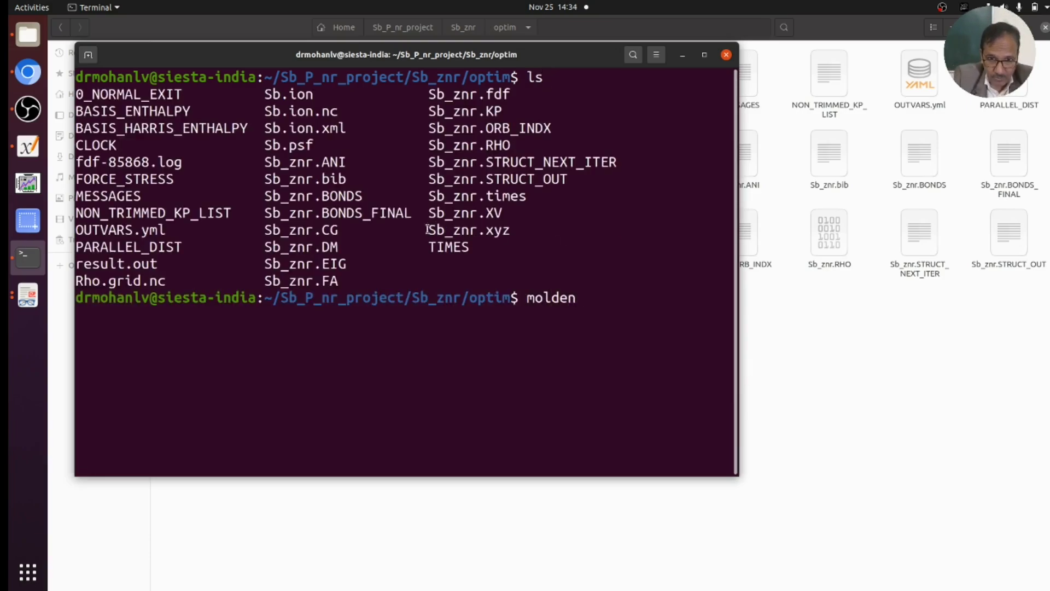
left_click_drag(427, 229, 526, 230)
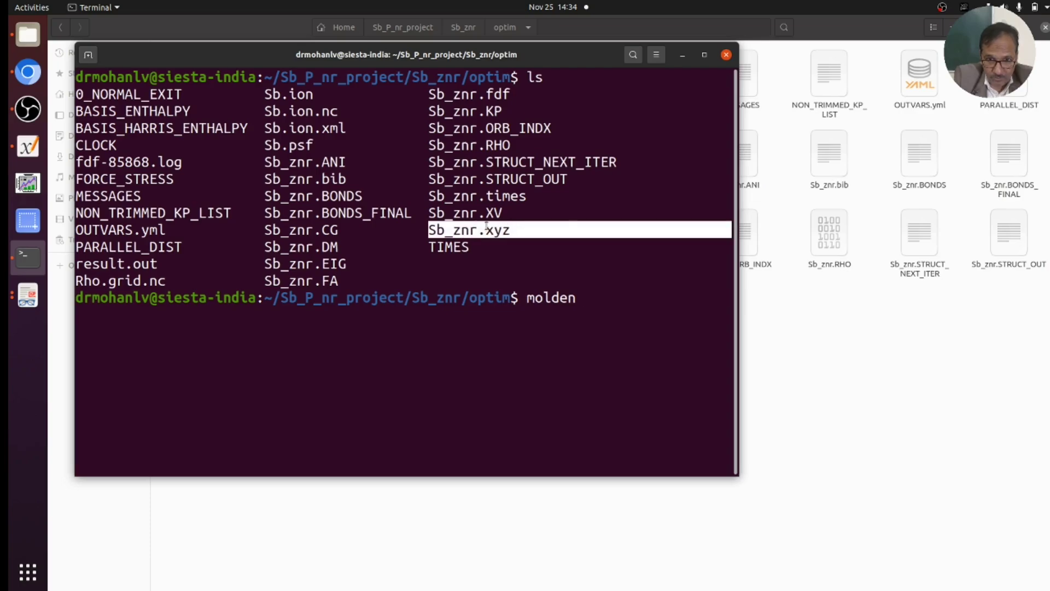
right_click(487, 226)
left_click(506, 234)
right_click(596, 302)
left_click(620, 340)
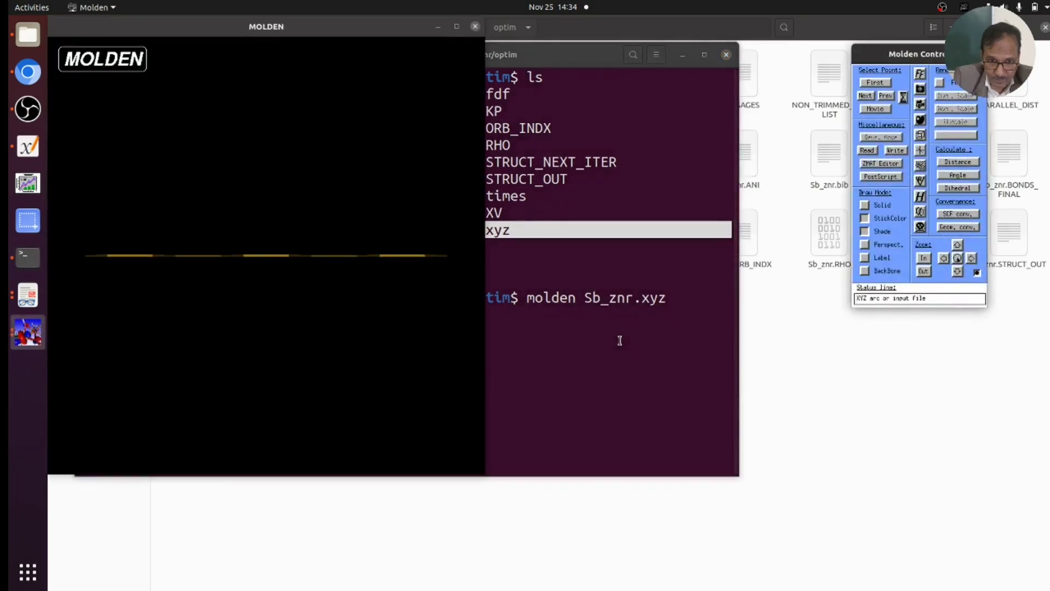
- Rotate the Sb_znr.xyz structure to bring out its zigzag chain and draw it in Solid mode as balls and sticks
left_click(411, 215)
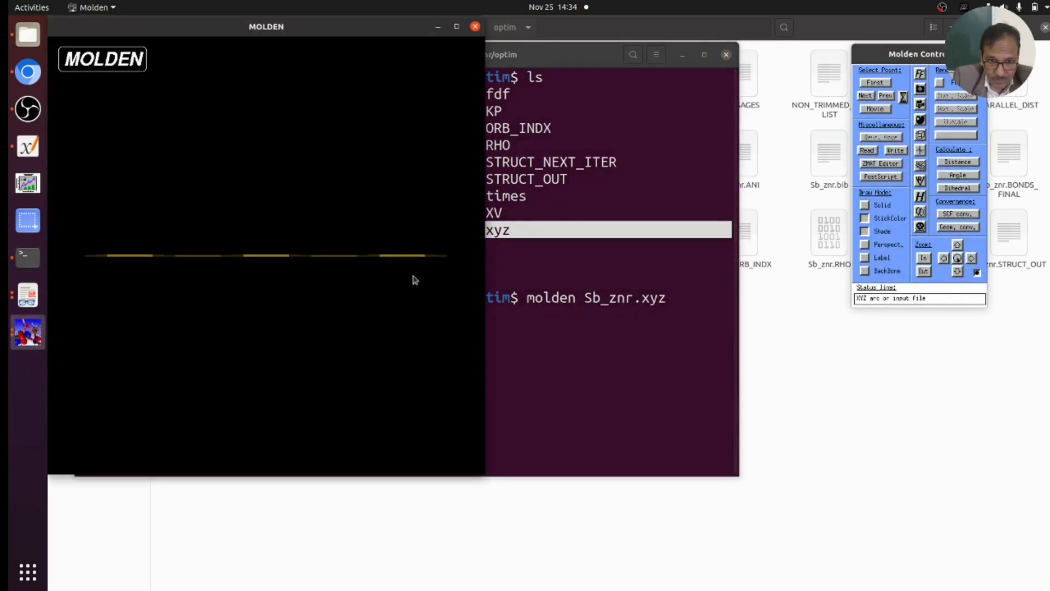
left_click_drag(415, 279, 417, 311)
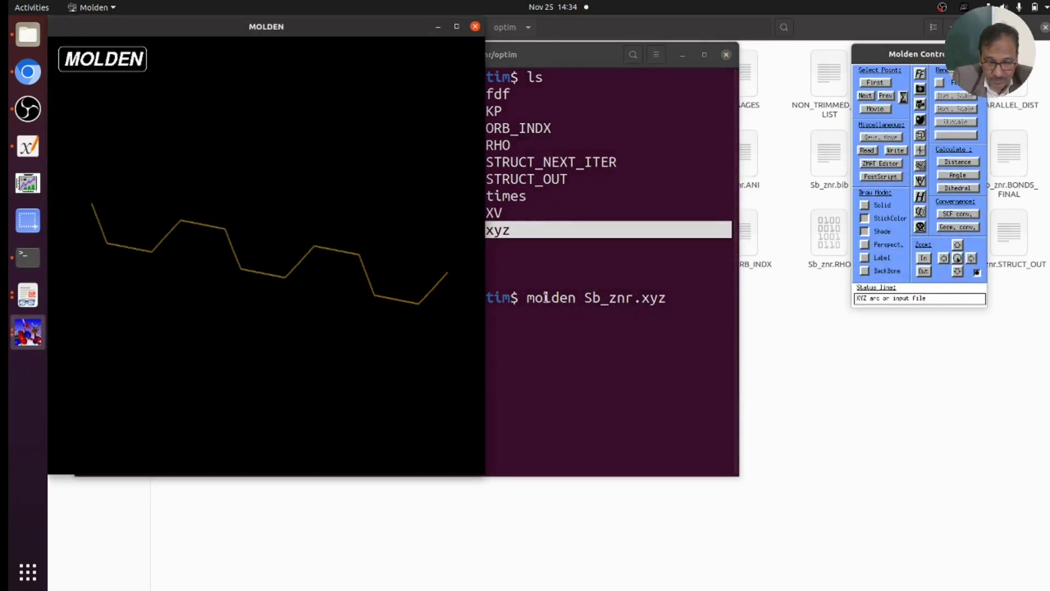
left_click(864, 205)
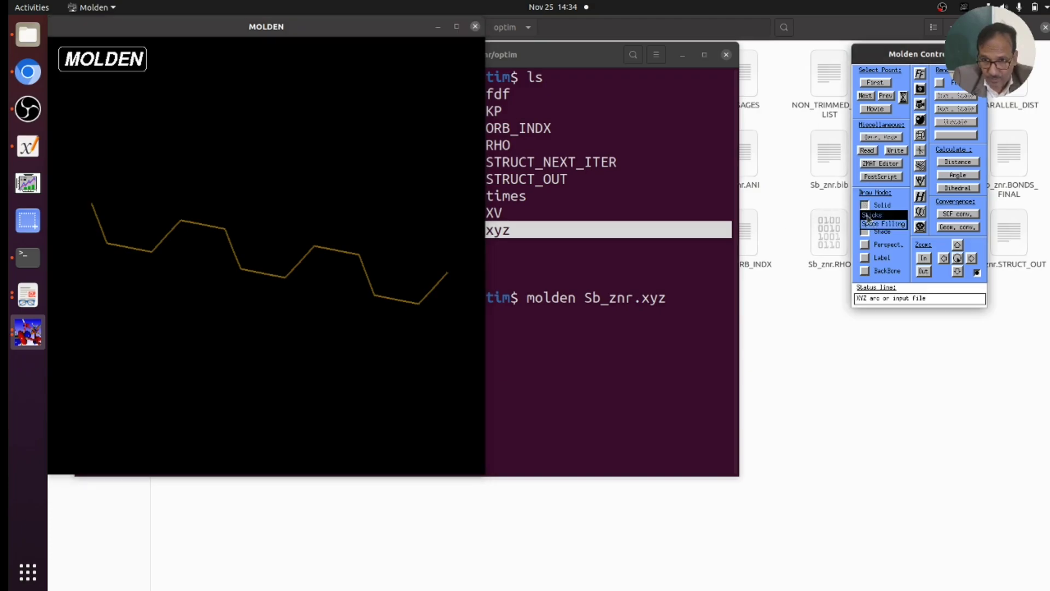
left_click(427, 368)
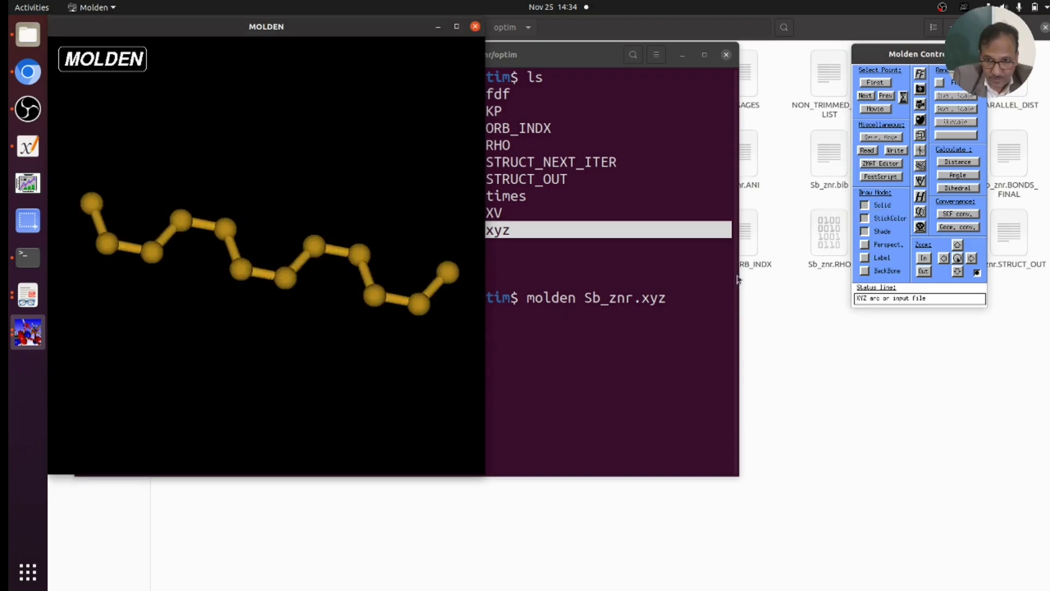
- Label the atoms with the atom+number option, then replace those labels with the atom option
left_click(865, 257)
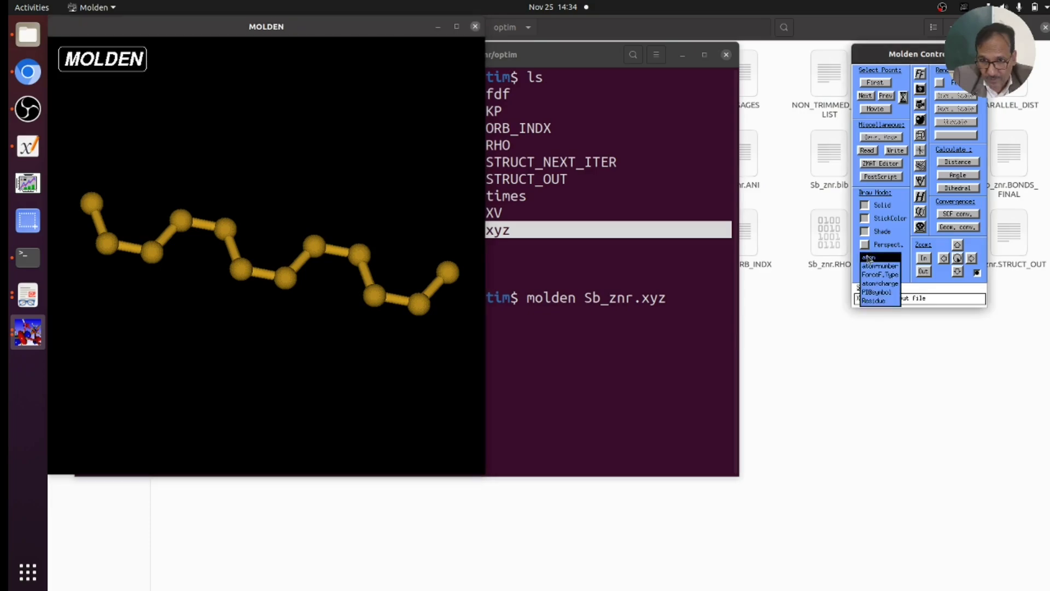
left_click(871, 266)
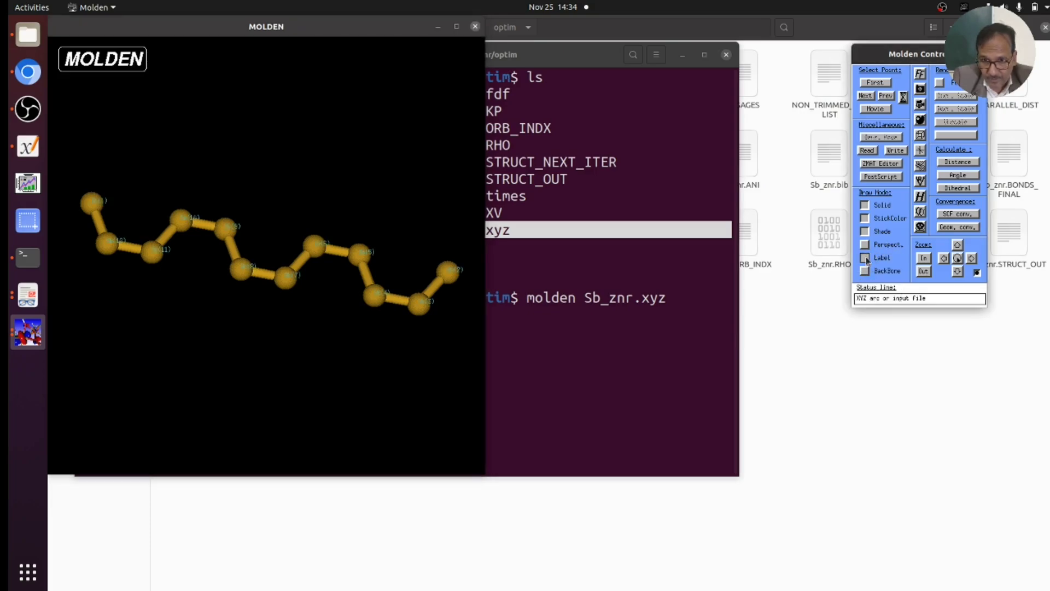
left_click(866, 259)
left_click(867, 260)
left_click(867, 260)
mouse_move(293, 323)
left_mouse_down()
mouse_move(297, 364)
mouse_move(290, 326)
mouse_move(279, 321)
mouse_move(279, 330)
left_mouse_up()
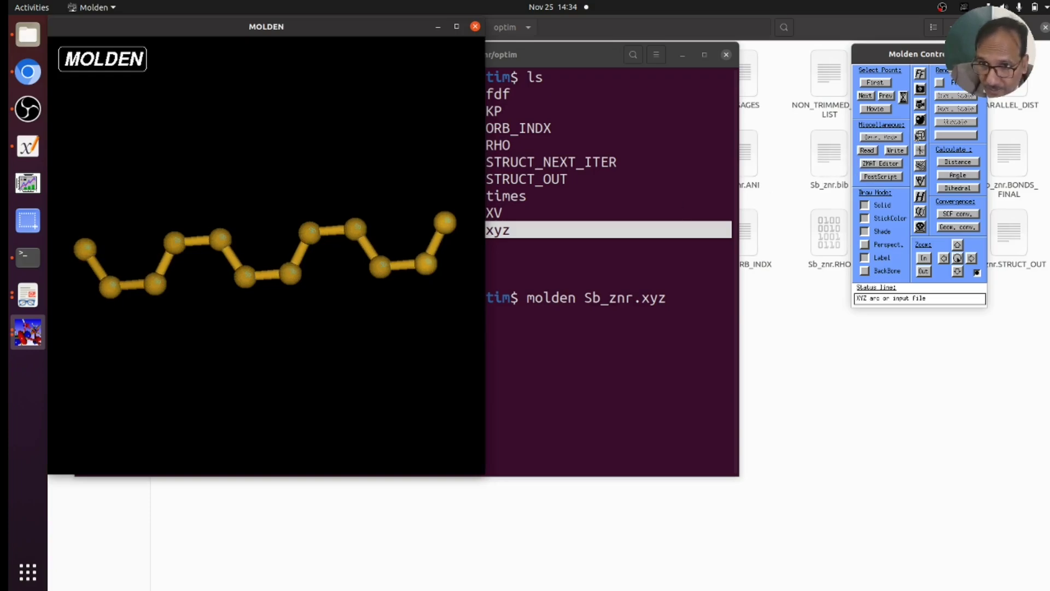
- Display the structure together with its unit cell using the Mol+Cell option
left_click(920, 135)
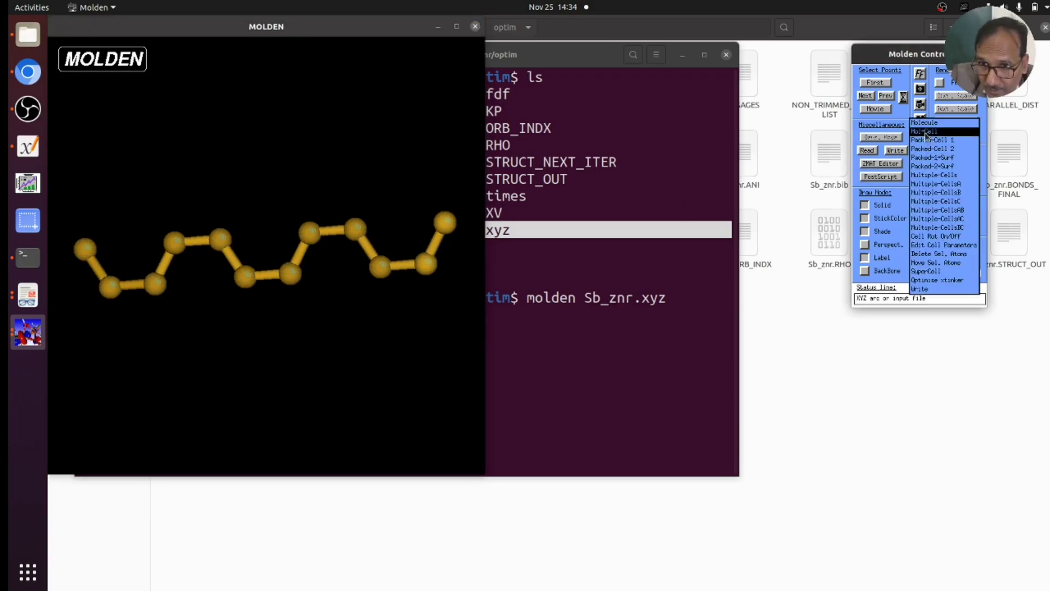
left_click(925, 133)
mouse_move(420, 314)
left_mouse_down()
mouse_move(419, 352)
mouse_move(424, 319)
left_mouse_up()
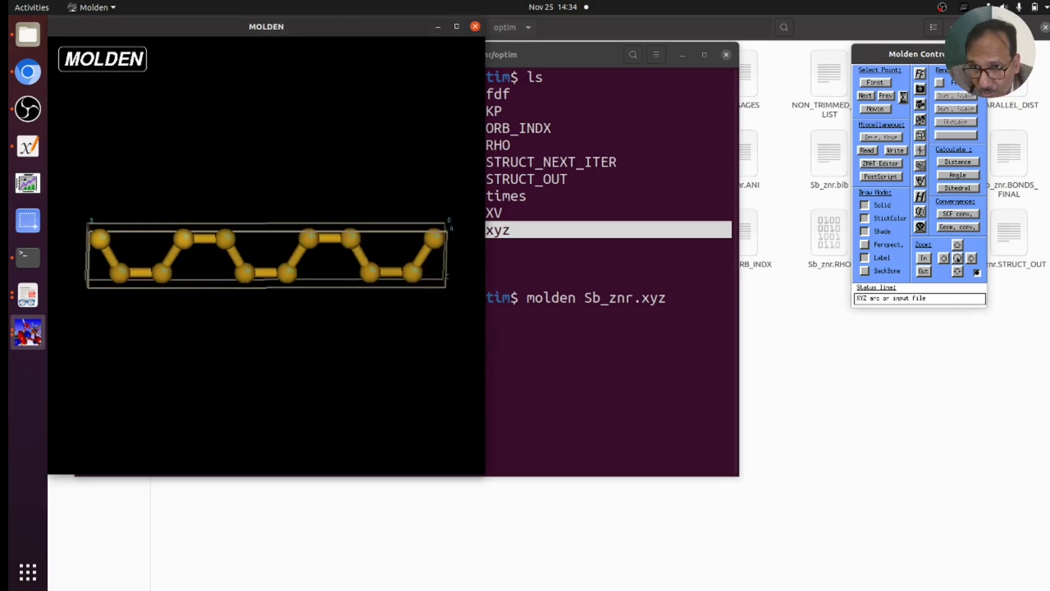
- Change the background color of the drawing window to aquamarine
left_click(920, 119)
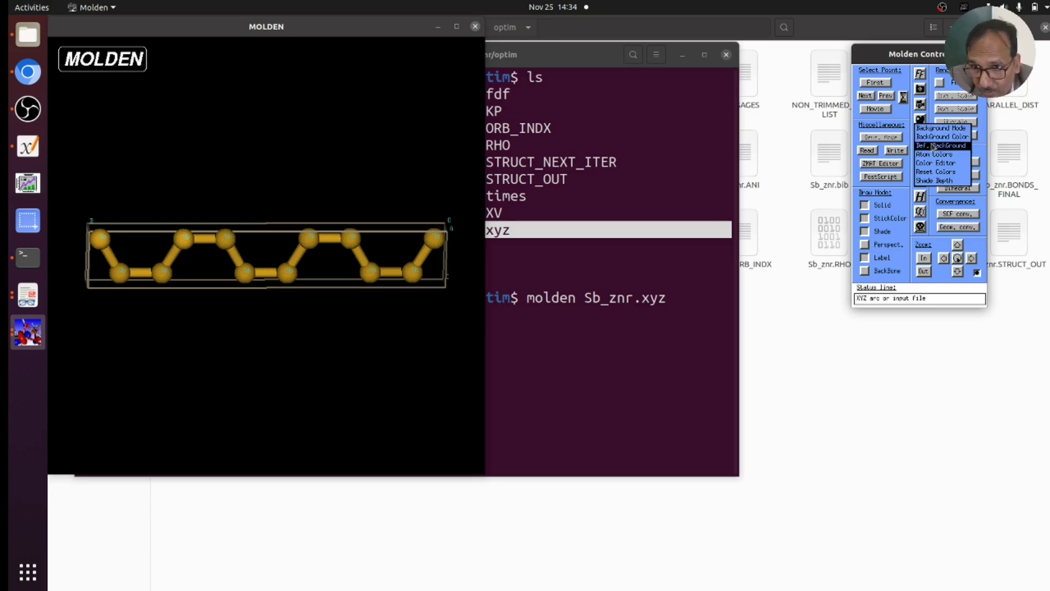
left_click(937, 138)
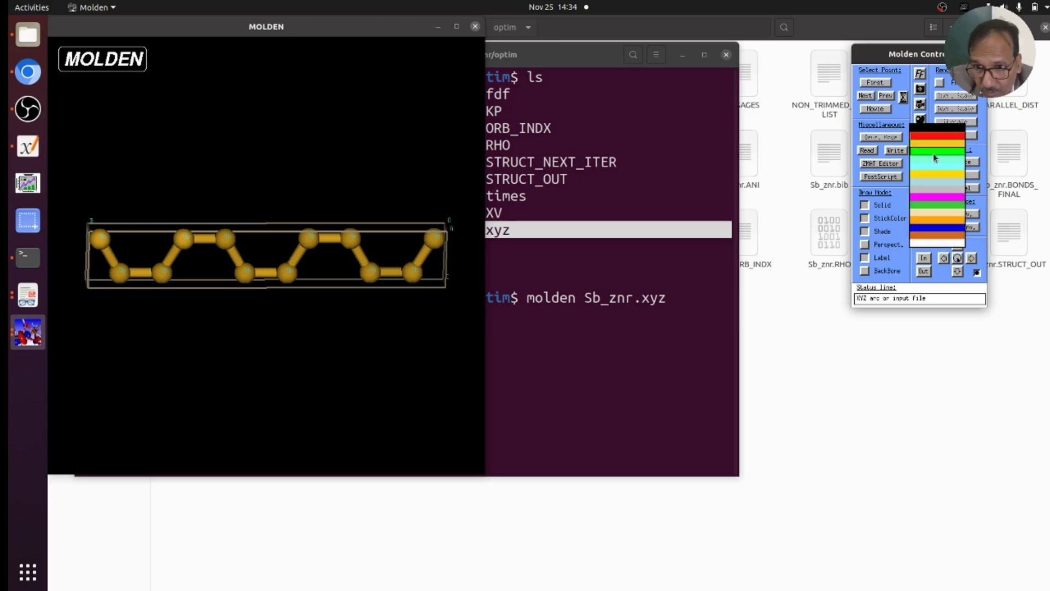
left_click(939, 166)
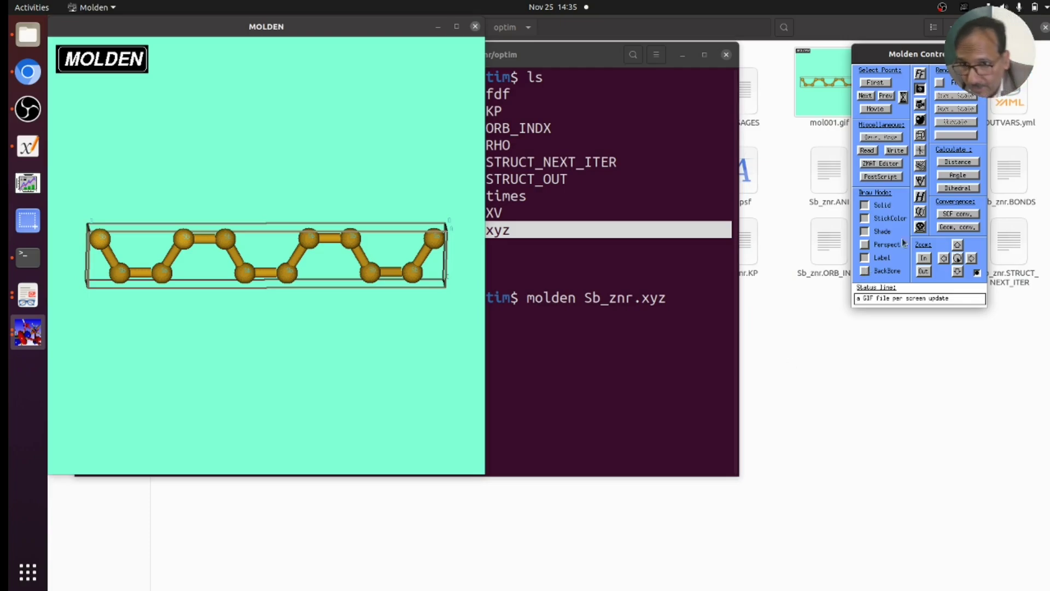
- Measure the distance between the two lower atoms near the chain's right end and move the Molden Calculate window beside the drawing
left_click(971, 164)
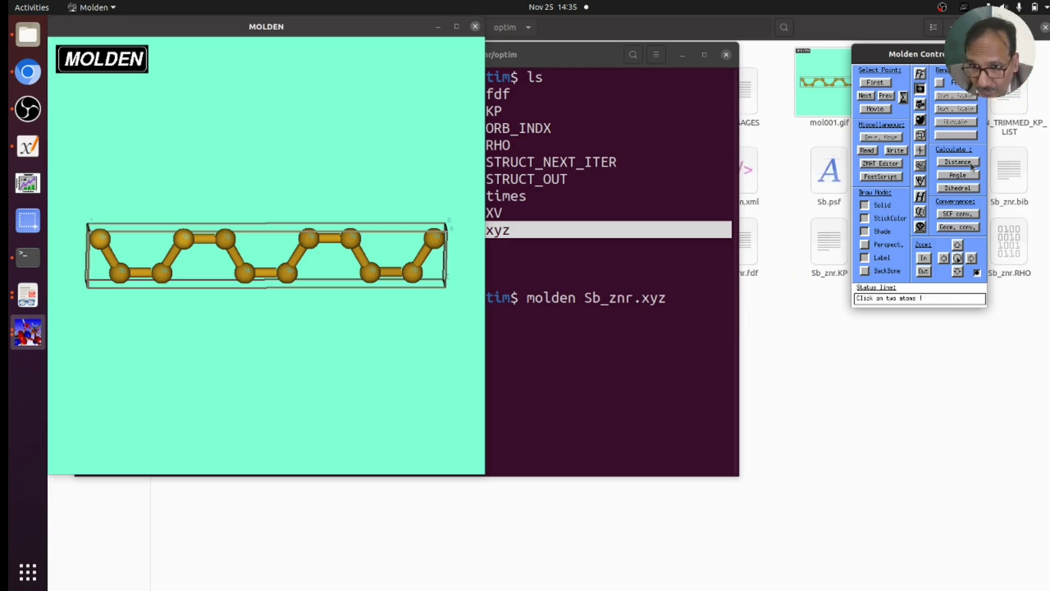
left_click(369, 272)
left_click(414, 273)
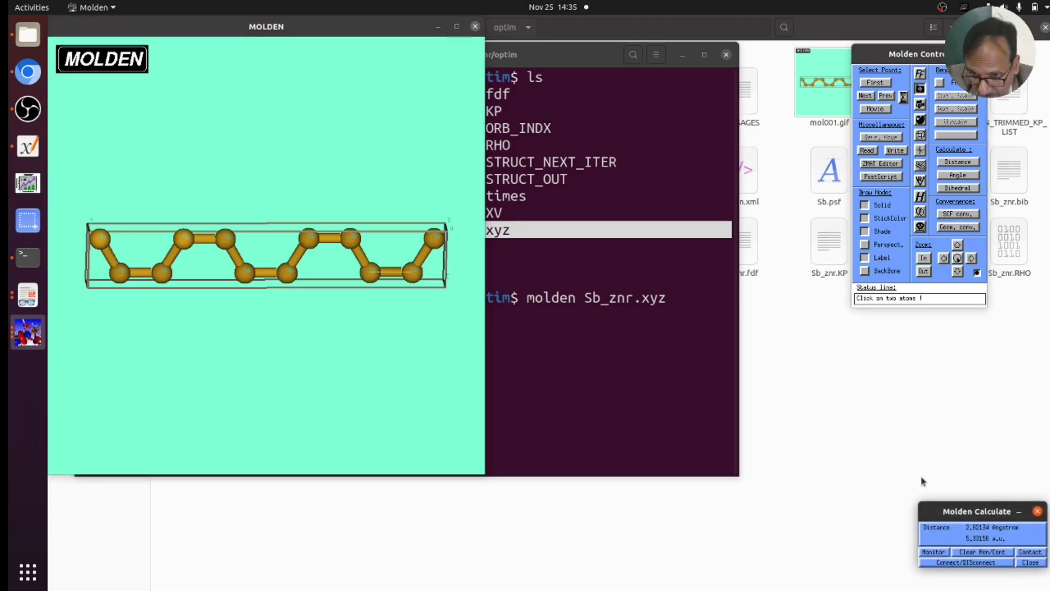
left_click_drag(942, 510, 626, 288)
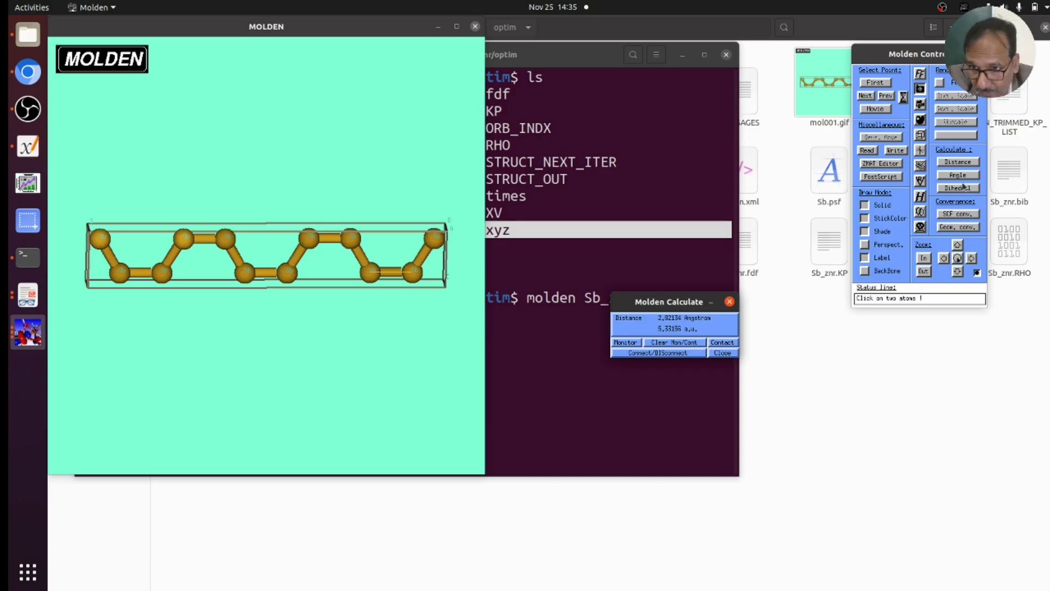
- Measure another interatomic distance in the middle of the chain and close the Molden Calculate window
left_click(964, 166)
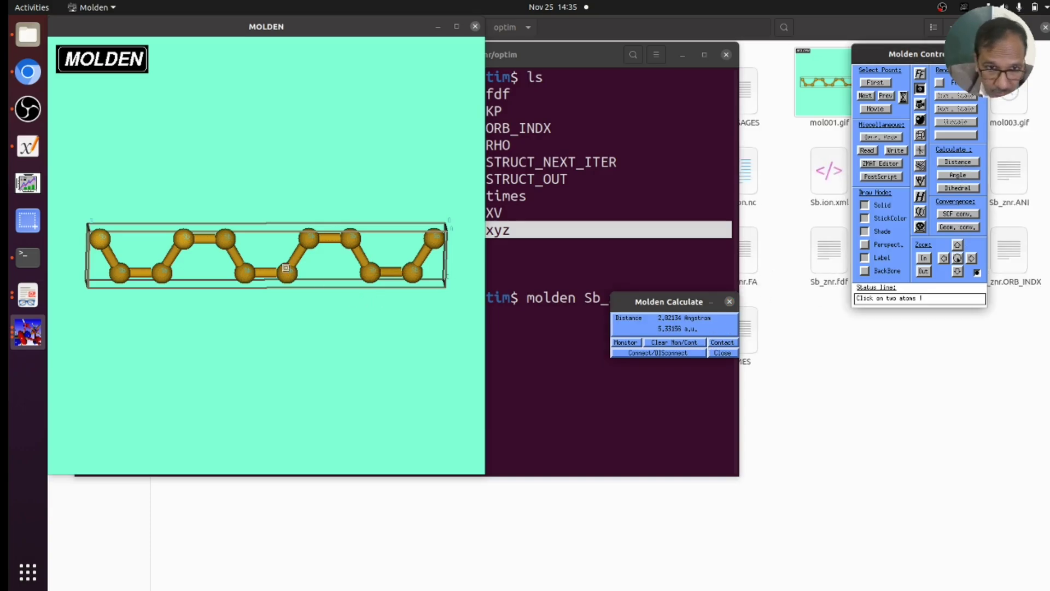
left_click(222, 239)
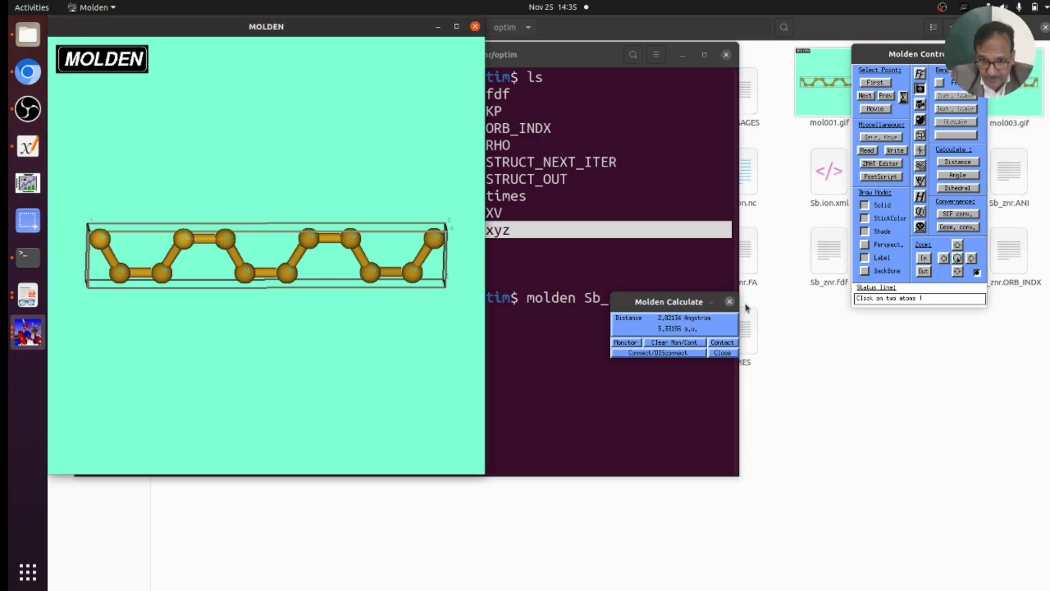
left_click(730, 302)
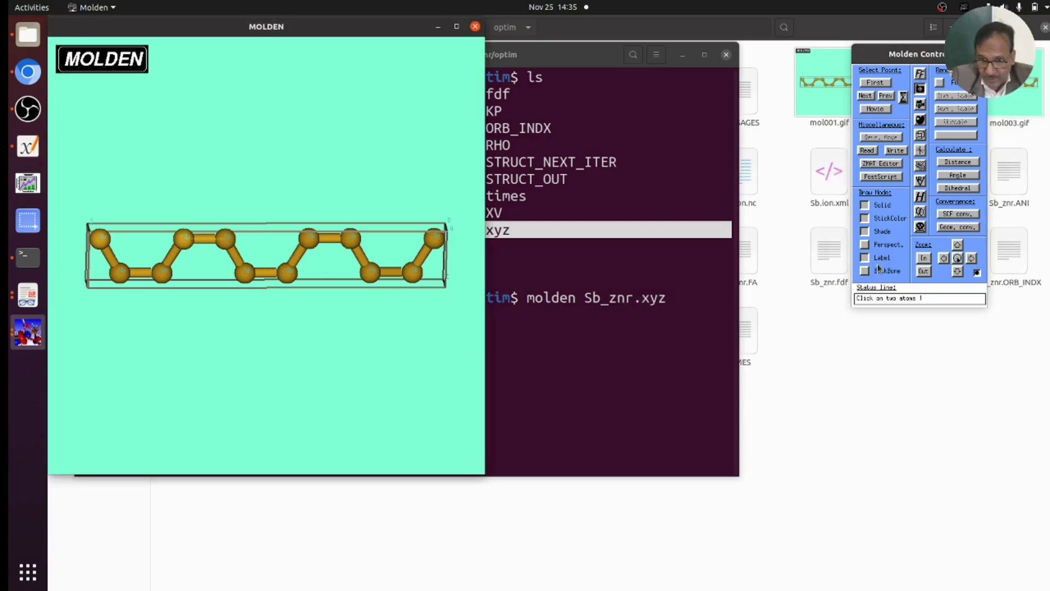
- Measure the angle formed by three consecutive atoms in the middle of the chain
left_click(966, 176)
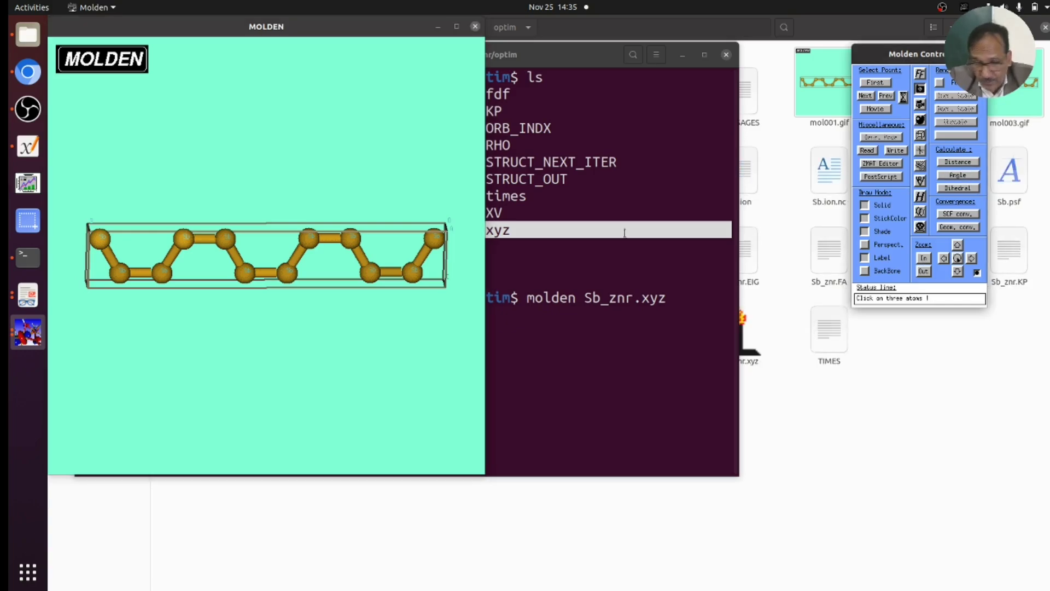
left_click(223, 238)
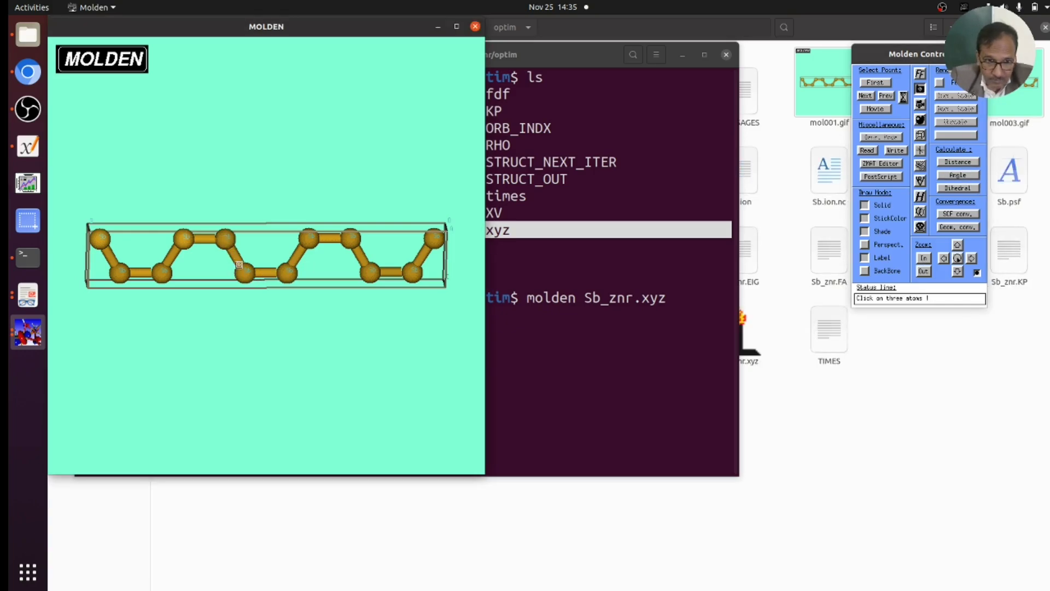
left_click(244, 274)
left_click(288, 273)
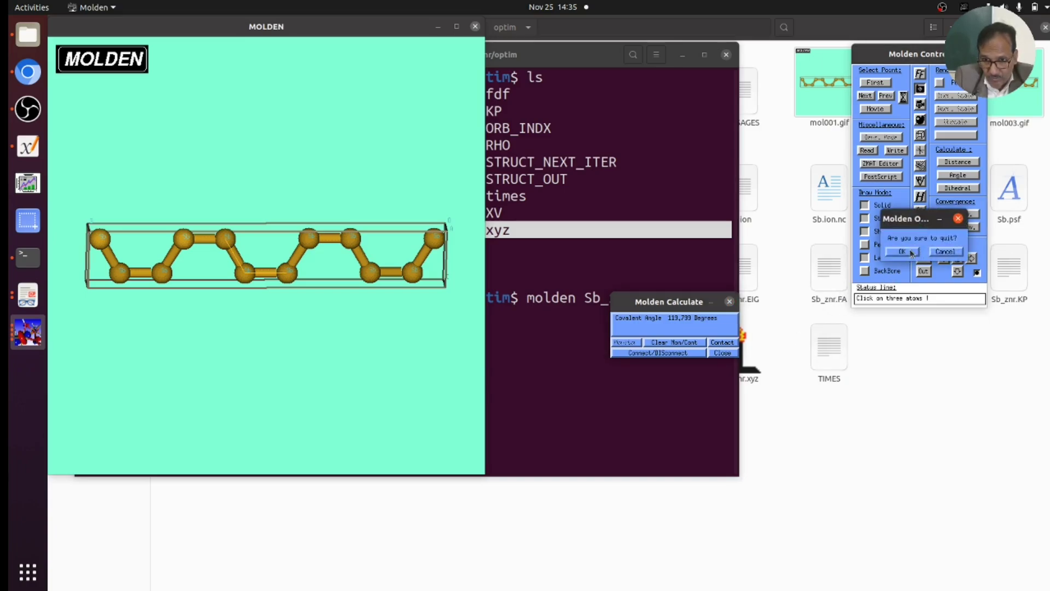
- Quit Molden and list the files of the optim folder again with "ls"
left_click(911, 252)
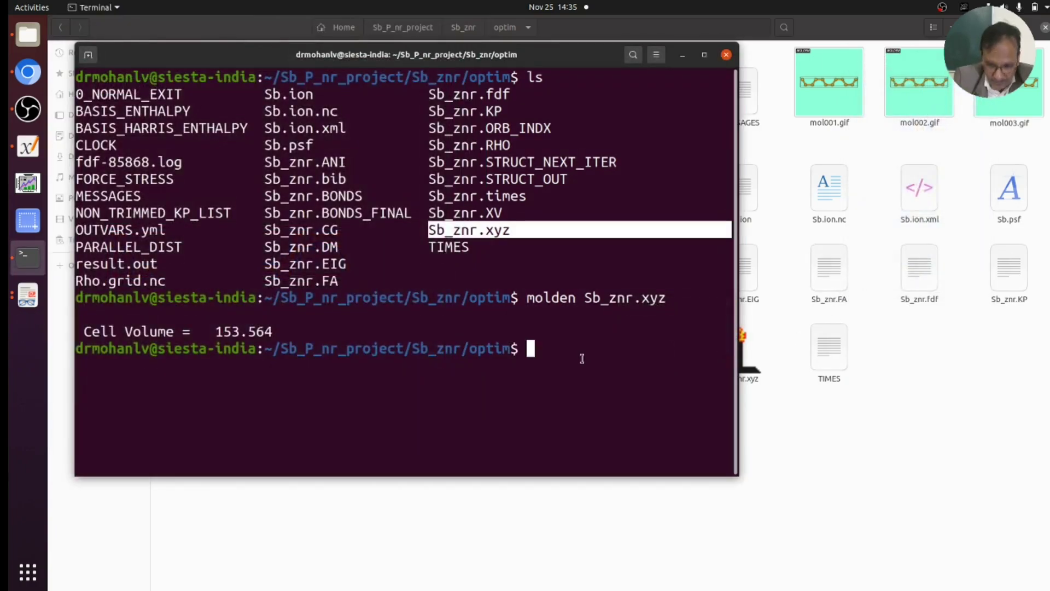
type("ls")
key("Return")
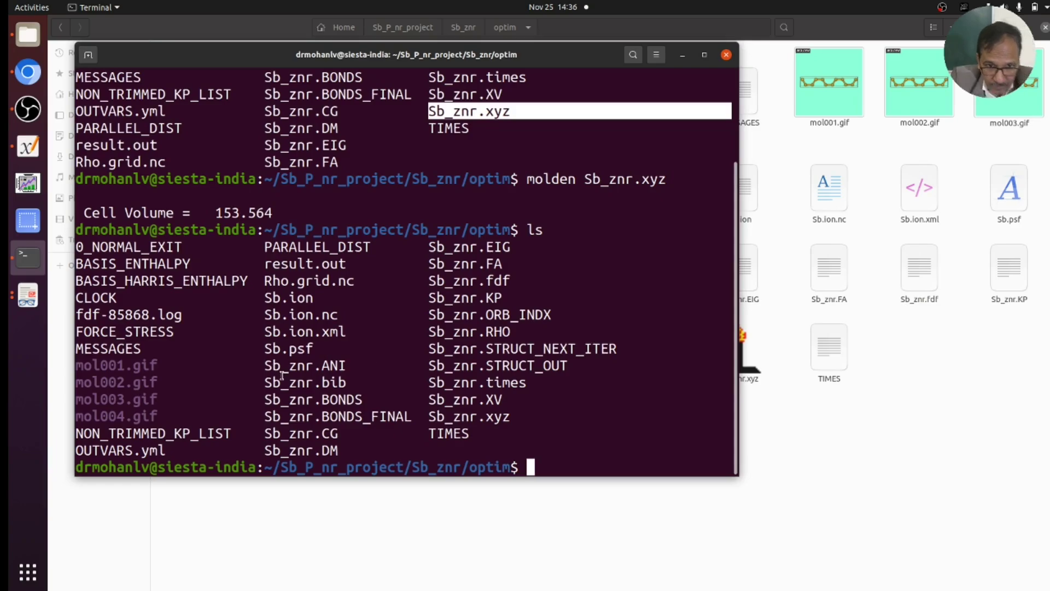
- Open the animation file Sb_znr.ANI in Molden by running "molden Sb_znr.ANI" in the terminal
left_click_drag(265, 366, 347, 366)
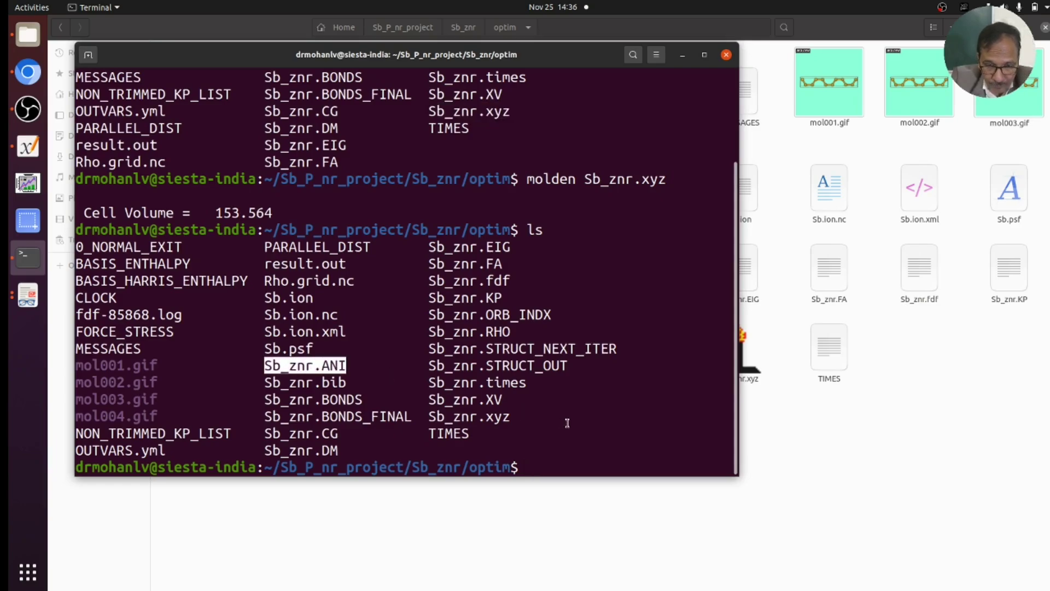
left_click(550, 469)
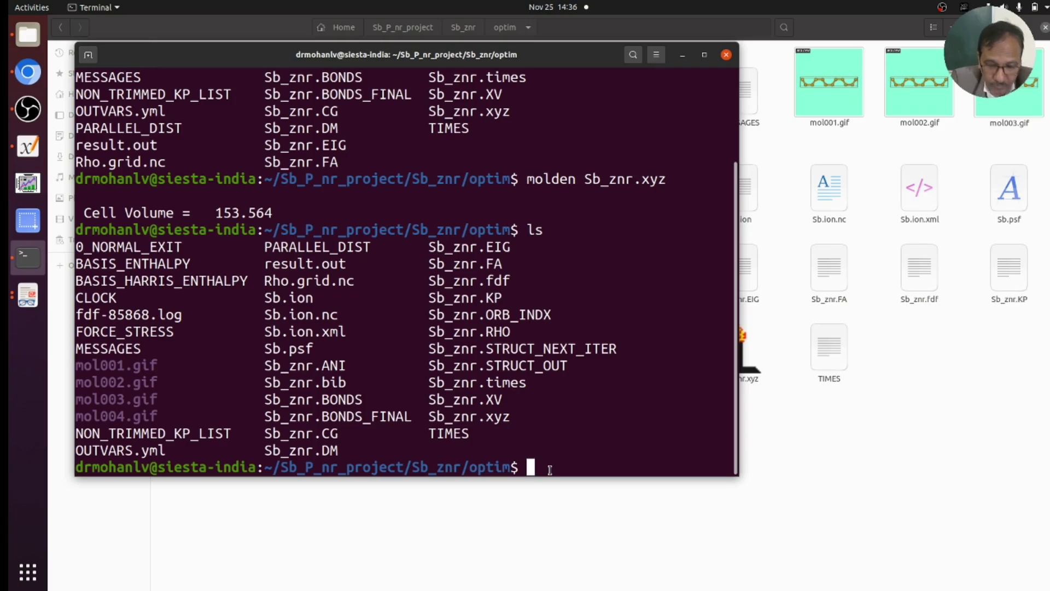
type("molden")
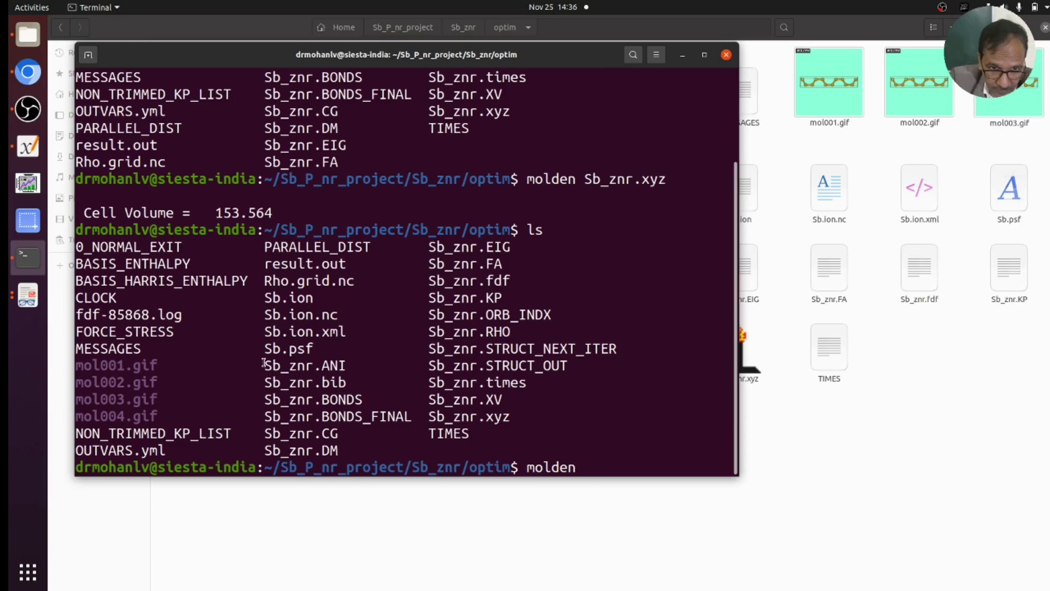
left_click_drag(264, 366, 345, 368)
right_click(345, 367)
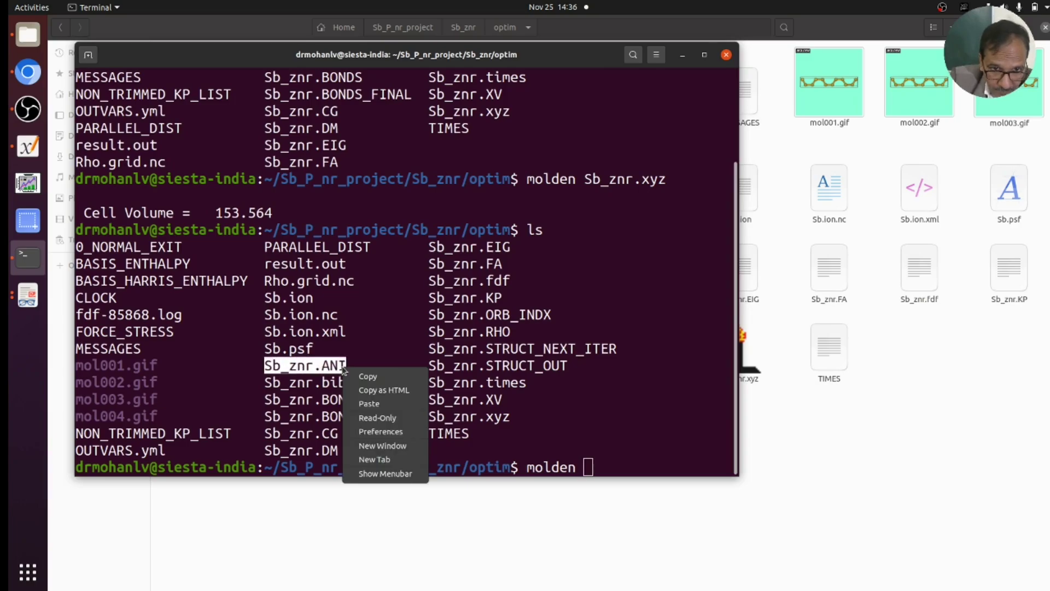
left_click(365, 377)
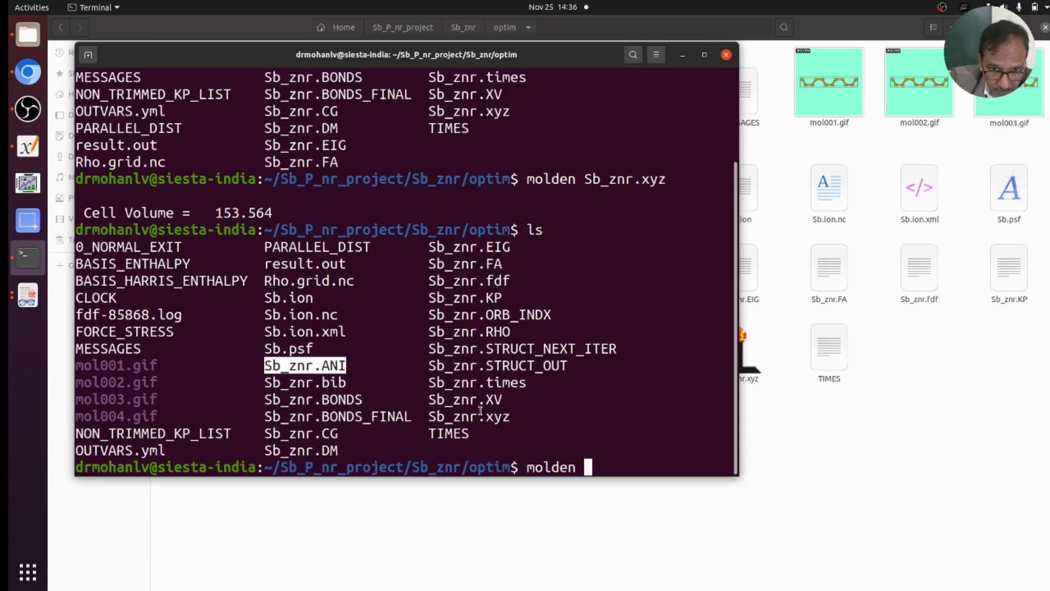
right_click(617, 469)
left_click(639, 503)
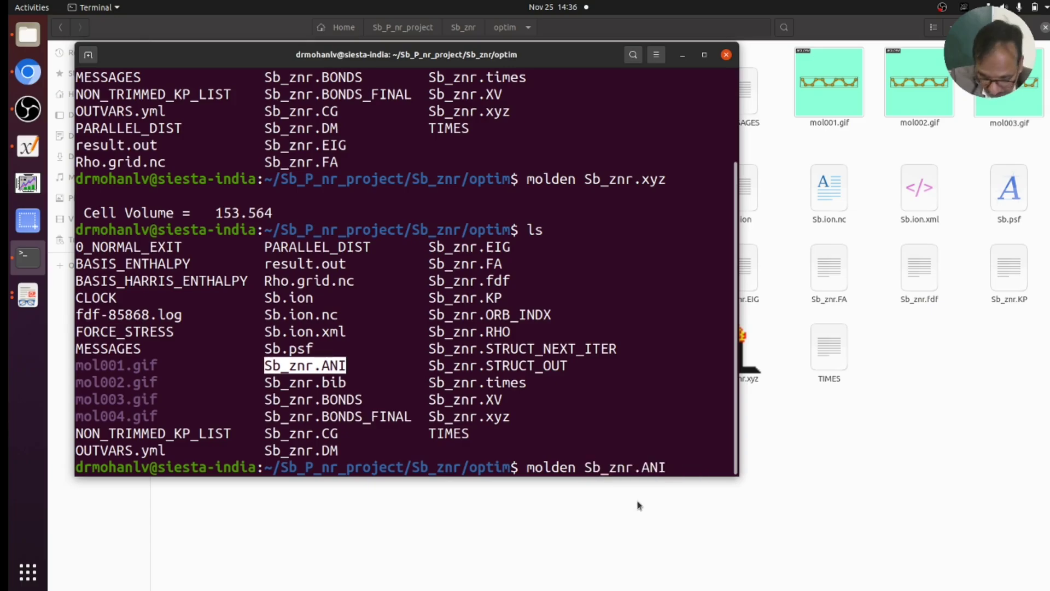
key("Return")
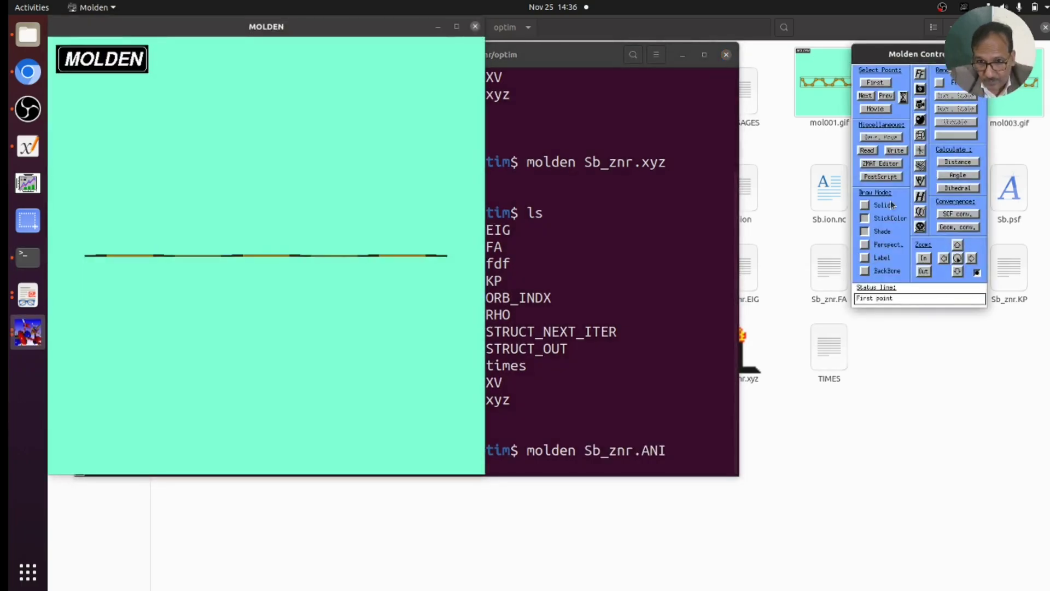
- Draw the Sb_znr.ANI structure in Solid mode and rotate it to bring out the zigzag shape of the chain
left_click(865, 206)
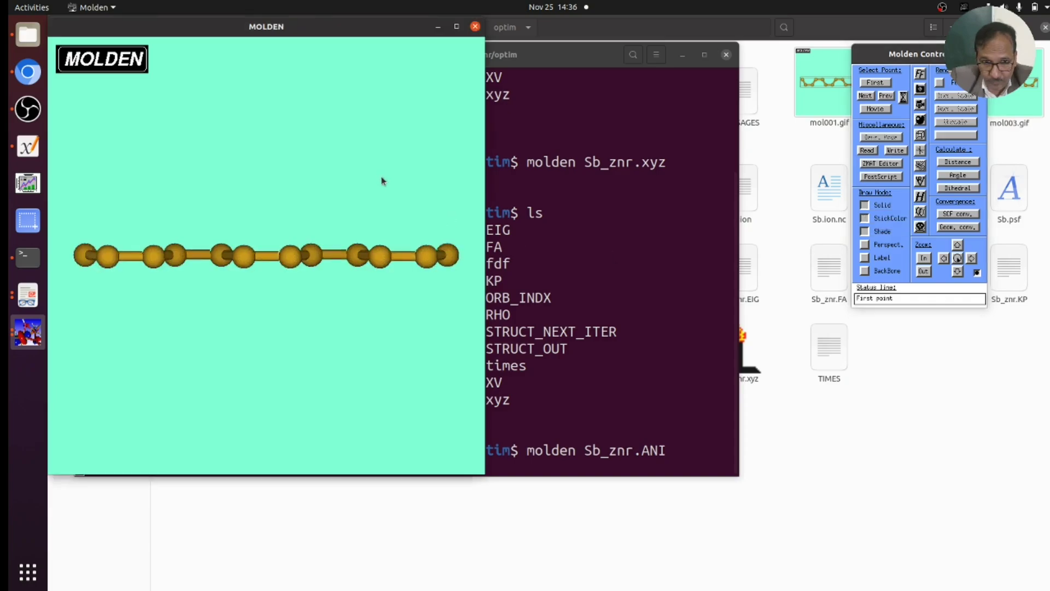
left_click_drag(382, 178, 382, 216)
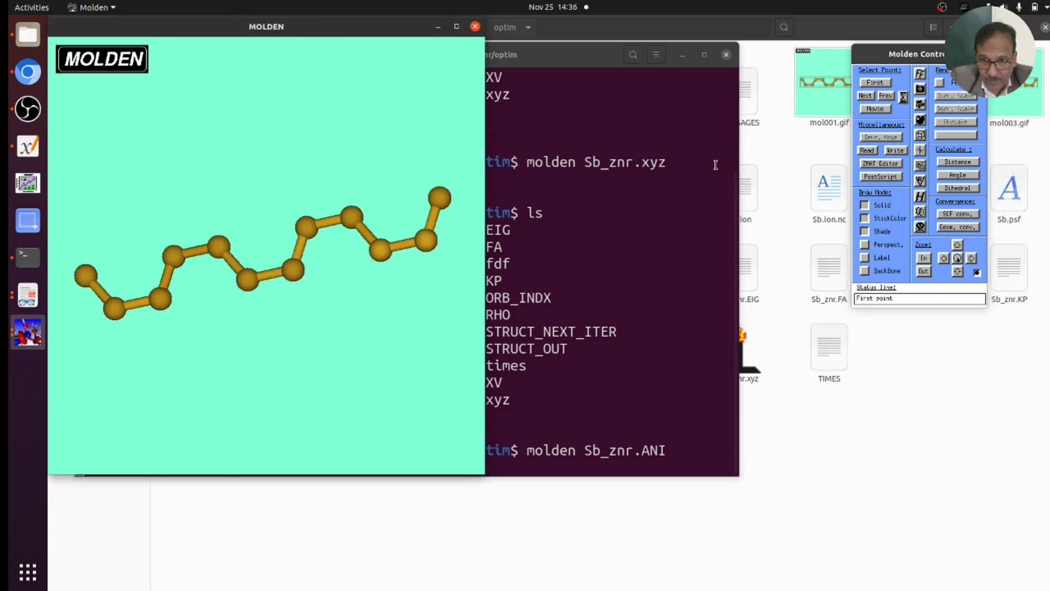
- Play the optimization movie of the Sb_znr.ANI chain in Molden twice
left_click(868, 109)
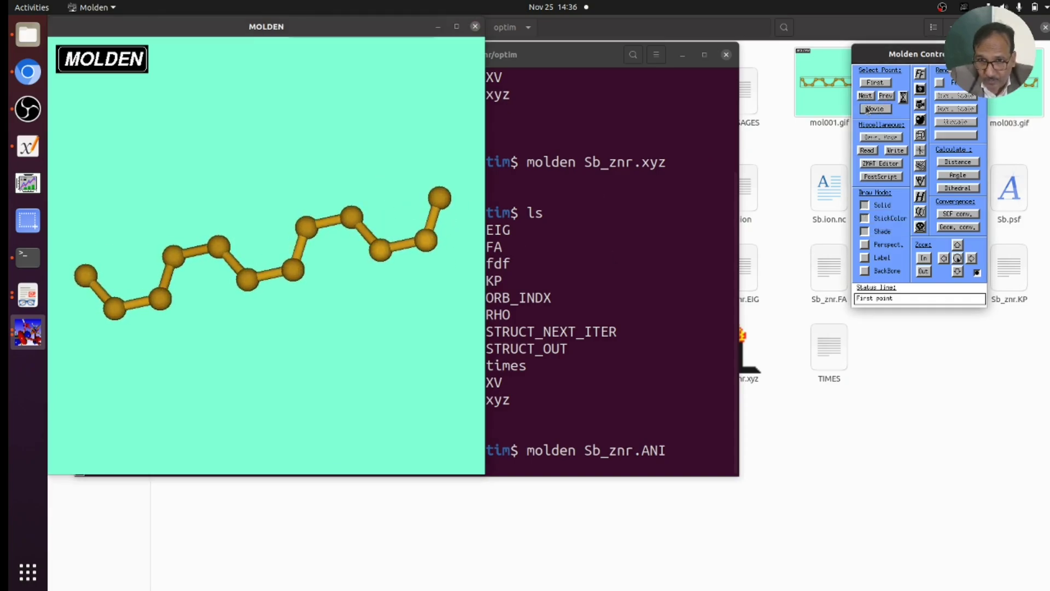
left_click(868, 110)
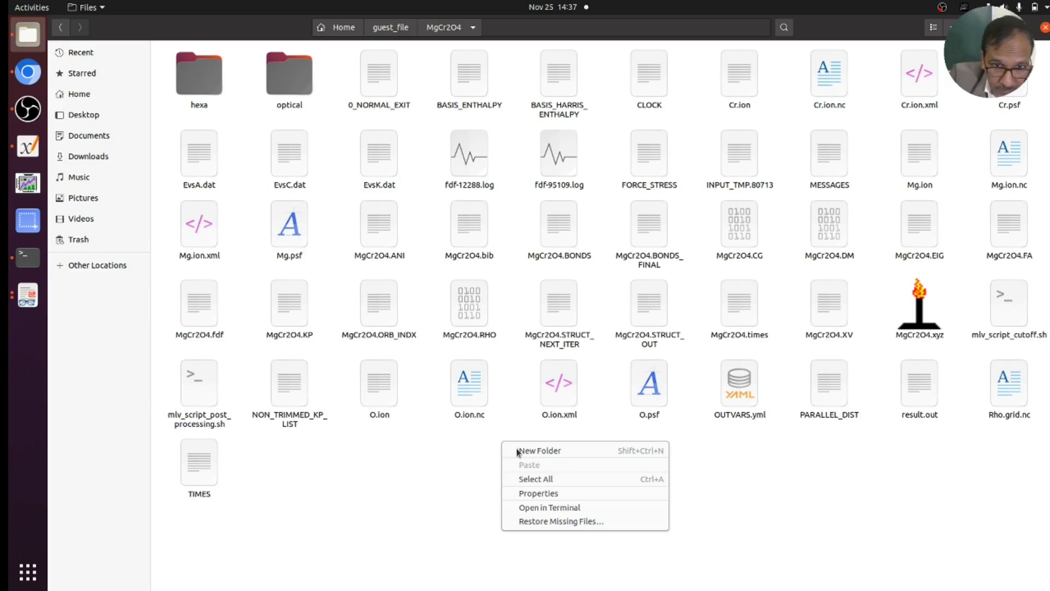
- Open a terminal in the guest_file/MgCr2O4 folder, enlarge its text and list the folder's files with "ls"
left_click(587, 502)
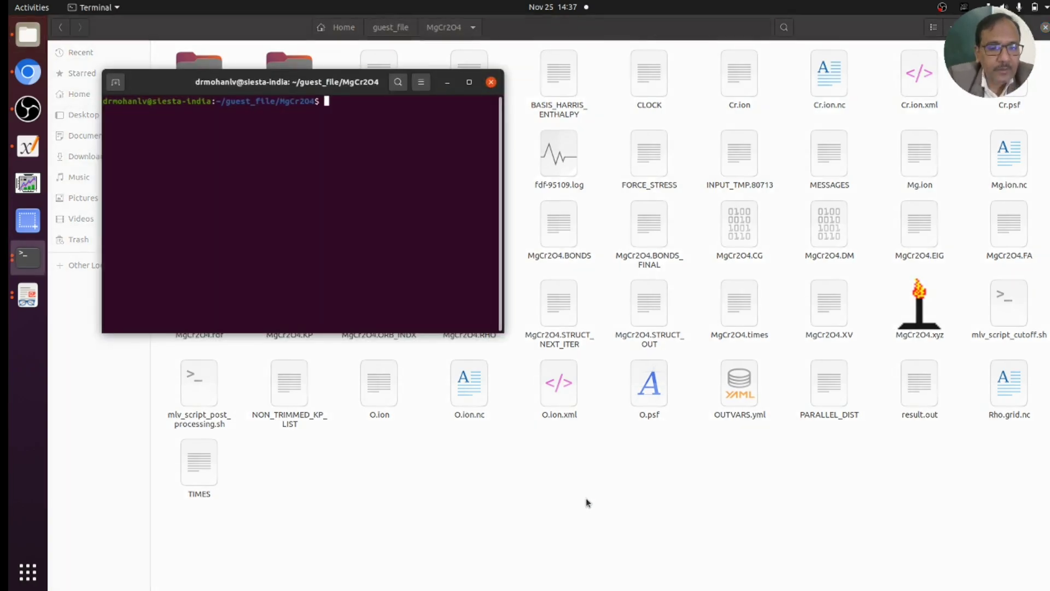
key("ctrl+plus")
key("ctrl+plus")
key("ctrl+plus")
type("ls")
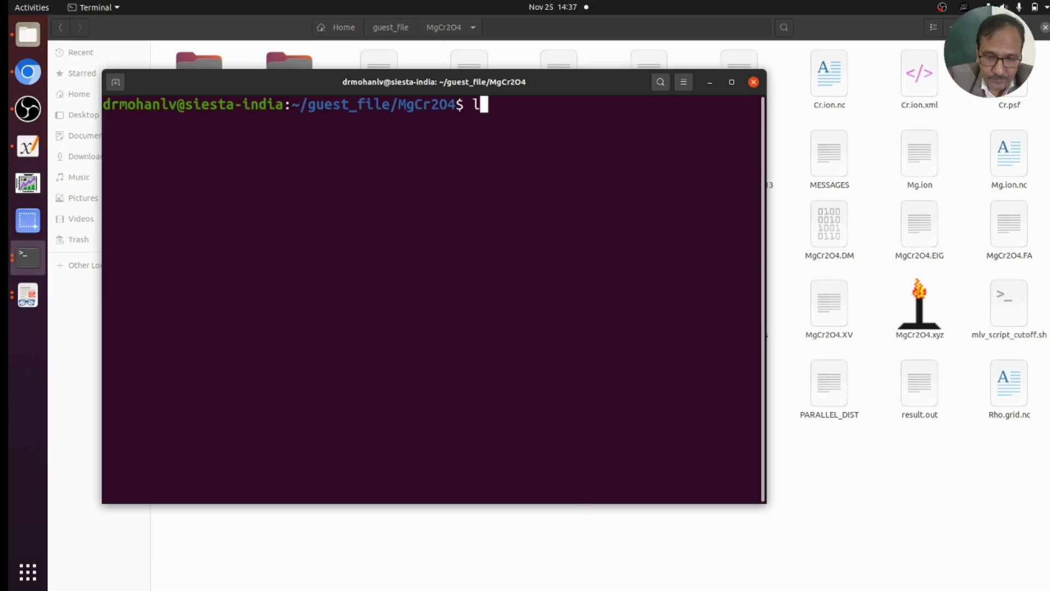
key("Return")
- Open the MgCr2O4 animation file in Molden by running "molden *.ANI" in the terminal
type("molden")
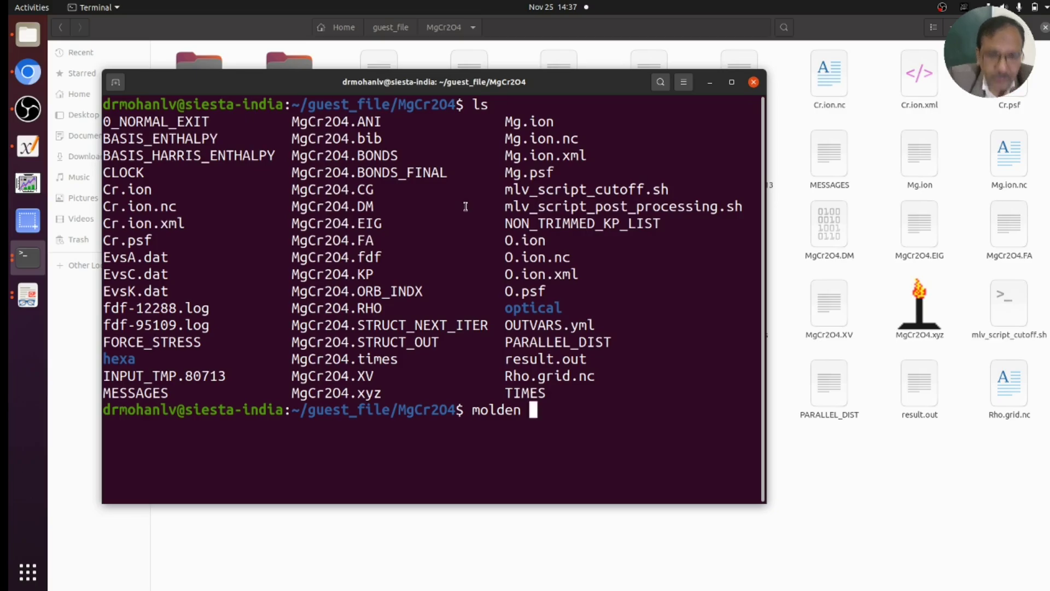
type(" *.ANI")
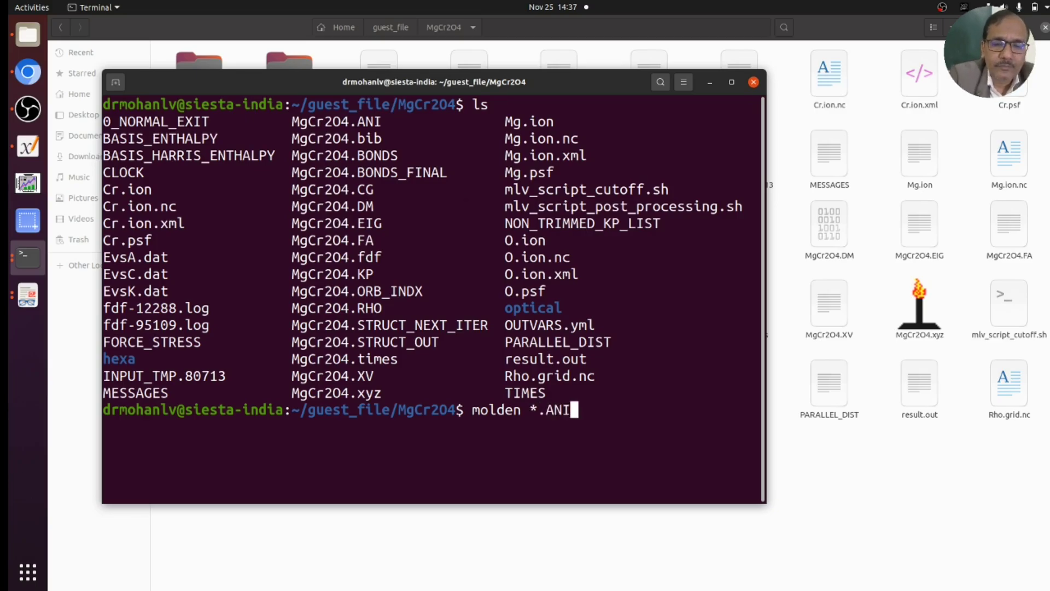
key("Return")
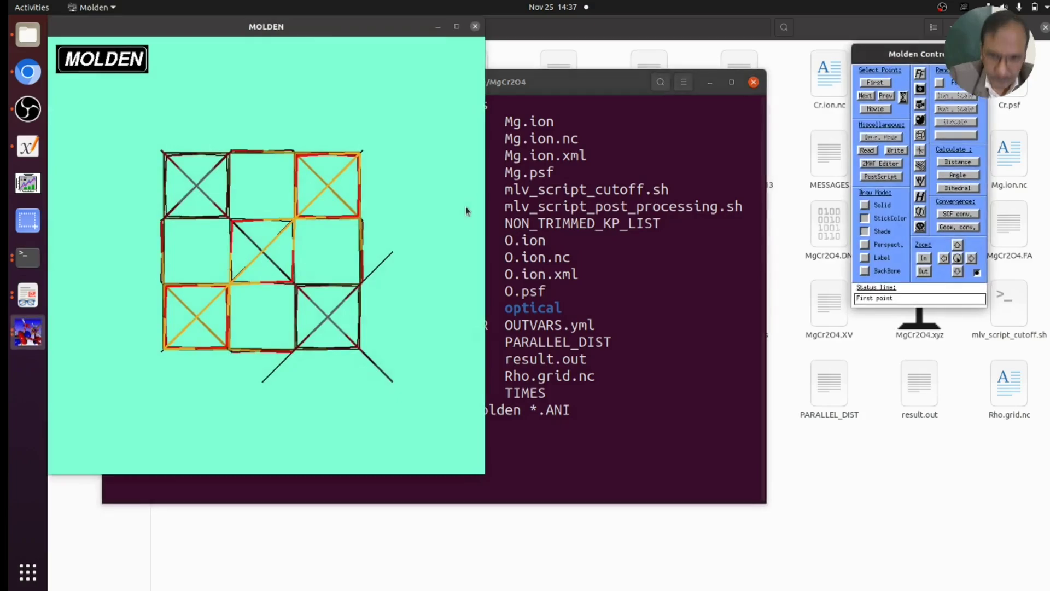
- Draw the MgCr2O4 structure in Solid mode and rotate it to an oblique view
left_click(865, 205)
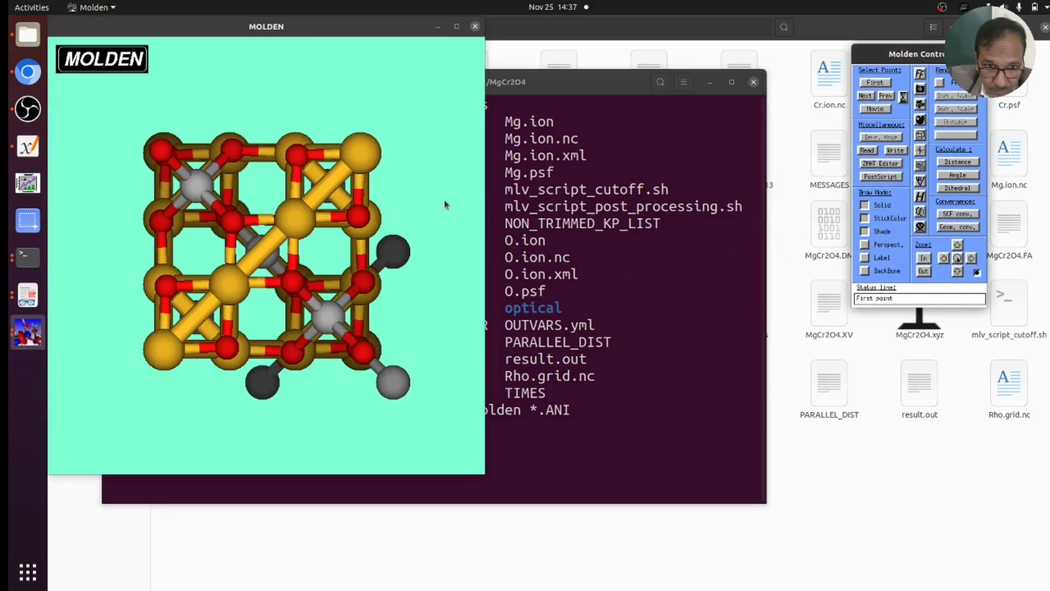
left_click_drag(445, 205, 464, 235)
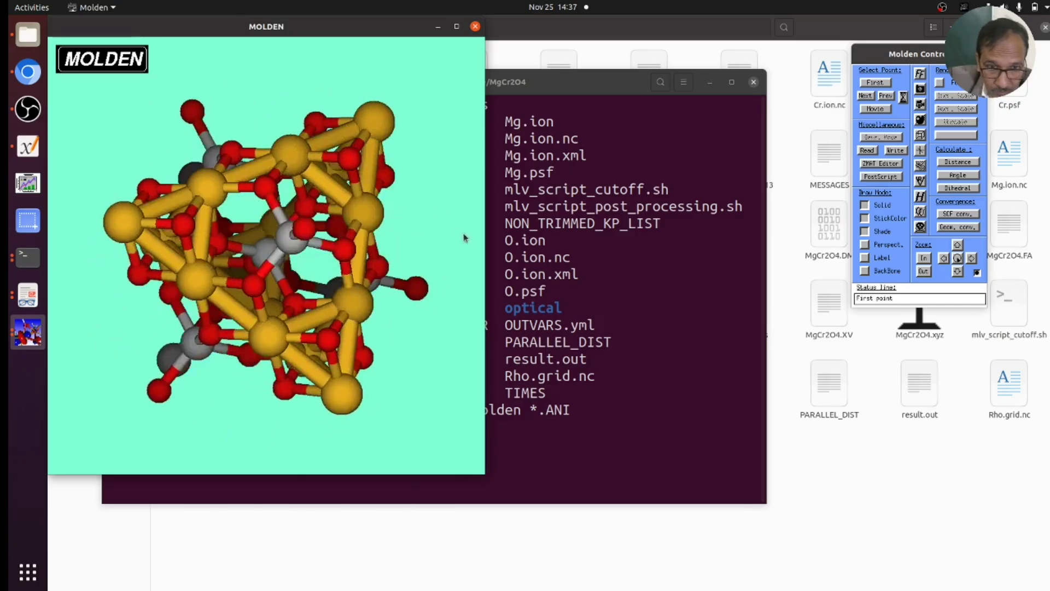
- Play the MgCr2O4 optimization movie from two viewing angles and quit Molden
left_click(873, 109)
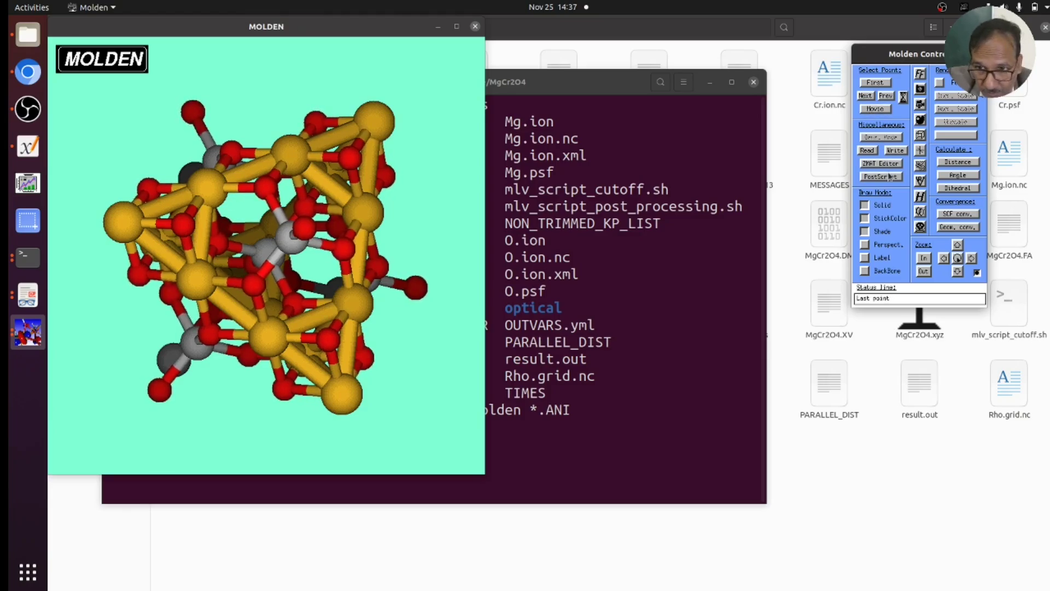
left_click_drag(416, 144, 348, 248)
left_click(881, 111)
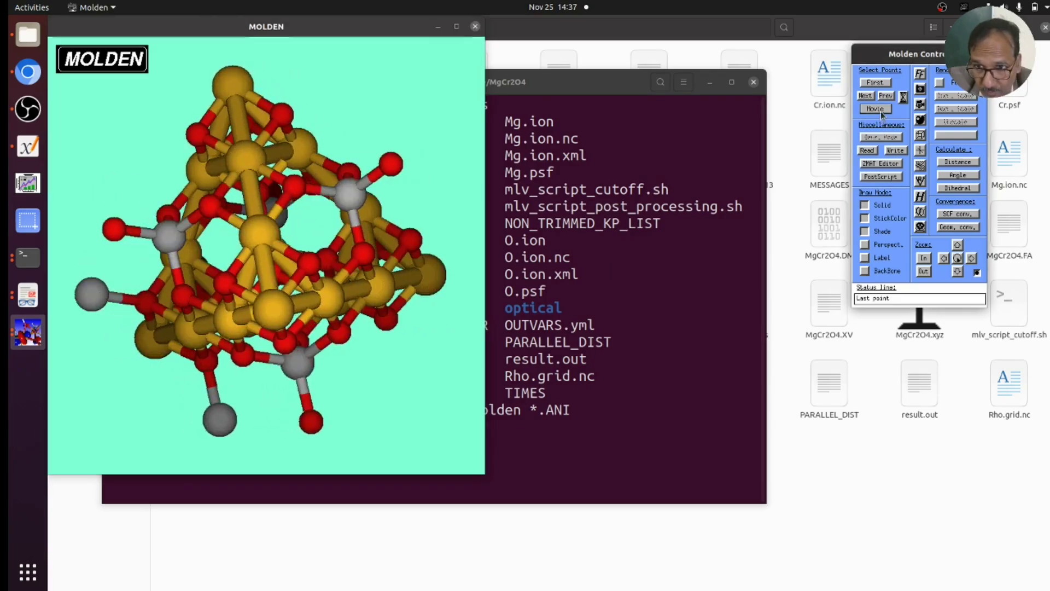
left_click(921, 226)
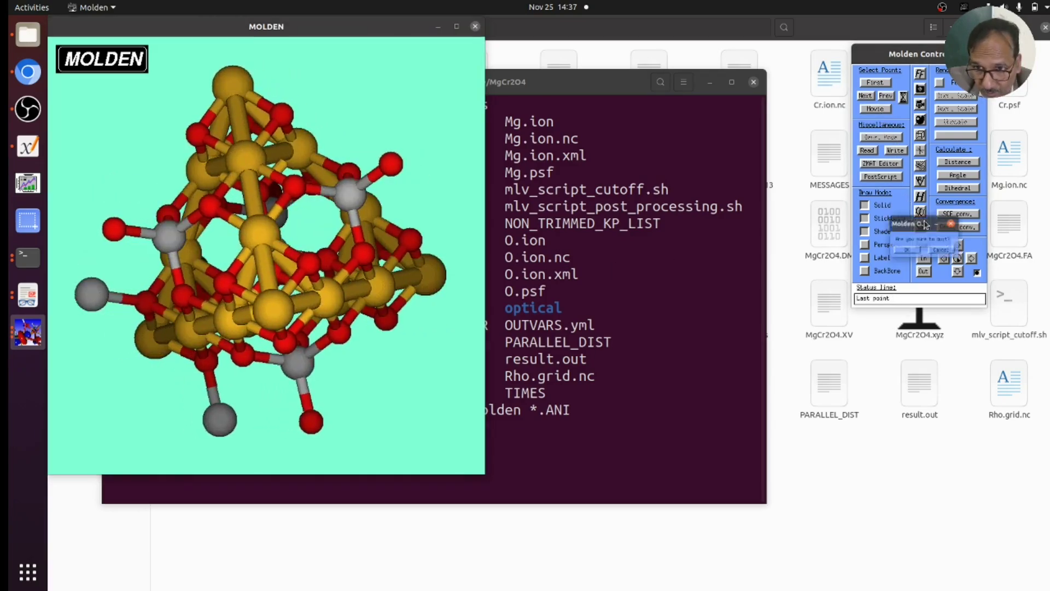
left_click(908, 250)
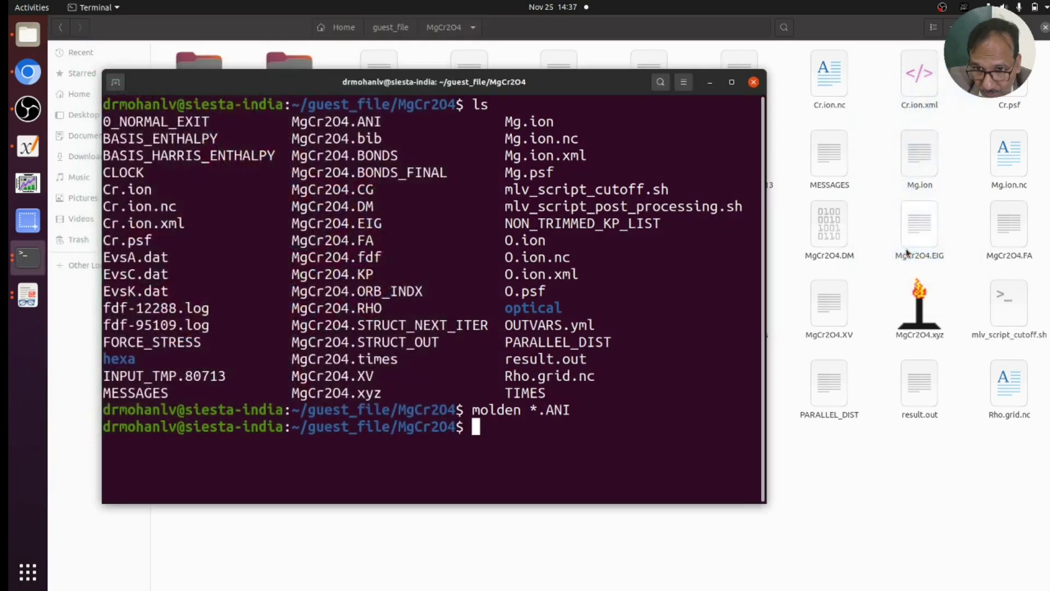
- Open result.out from the MgCr2O4 folder, look up the number of the last CG optimization move and close the file
left_click(880, 421)
double_click(907, 403)
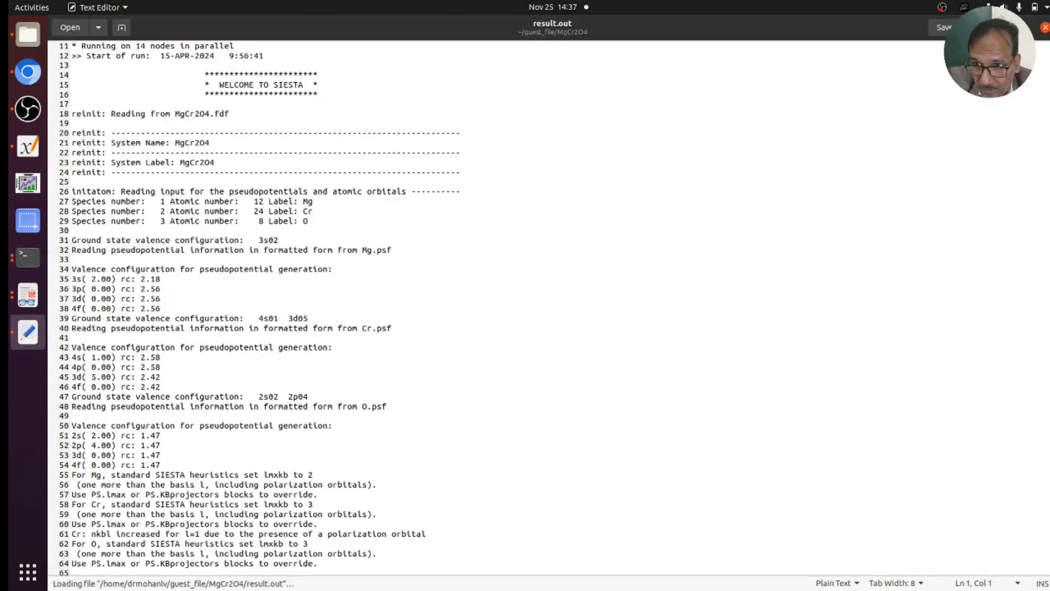
left_click_drag(1048, 54, 1048, 566)
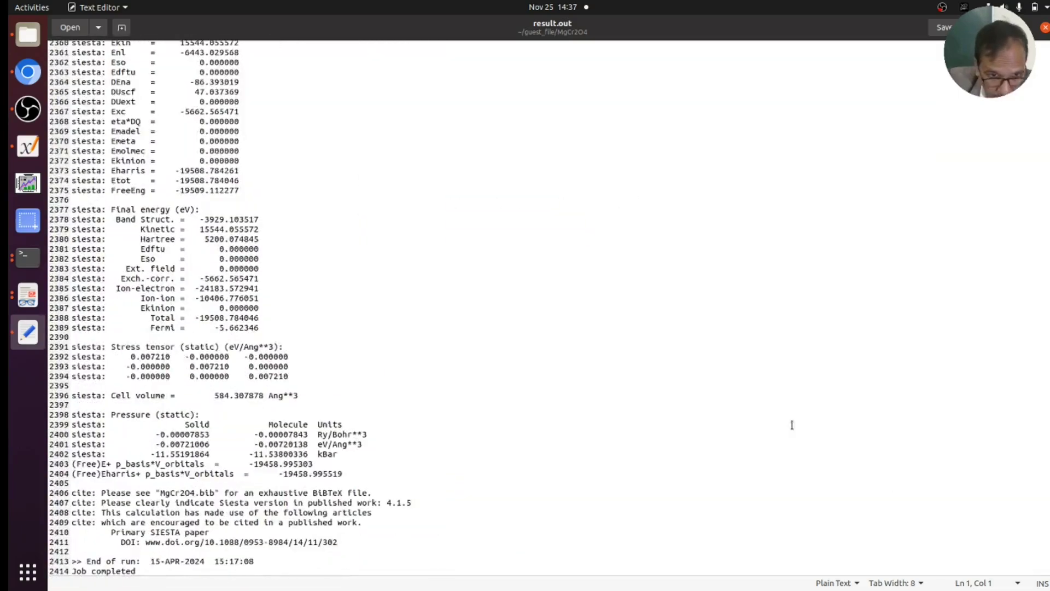
scroll(792, 425, "up", 20)
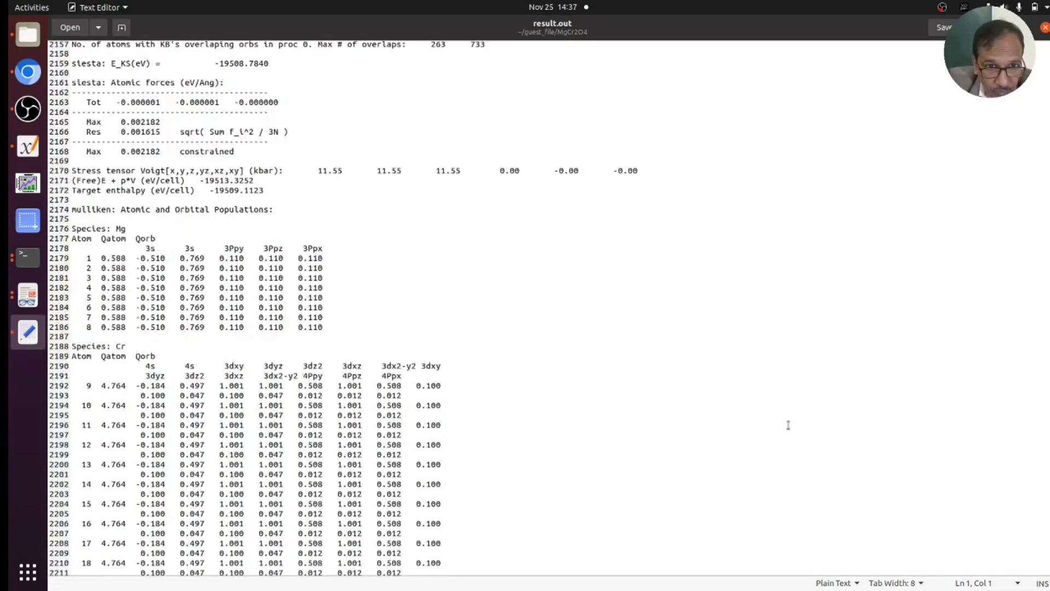
scroll(788, 425, "up", 20)
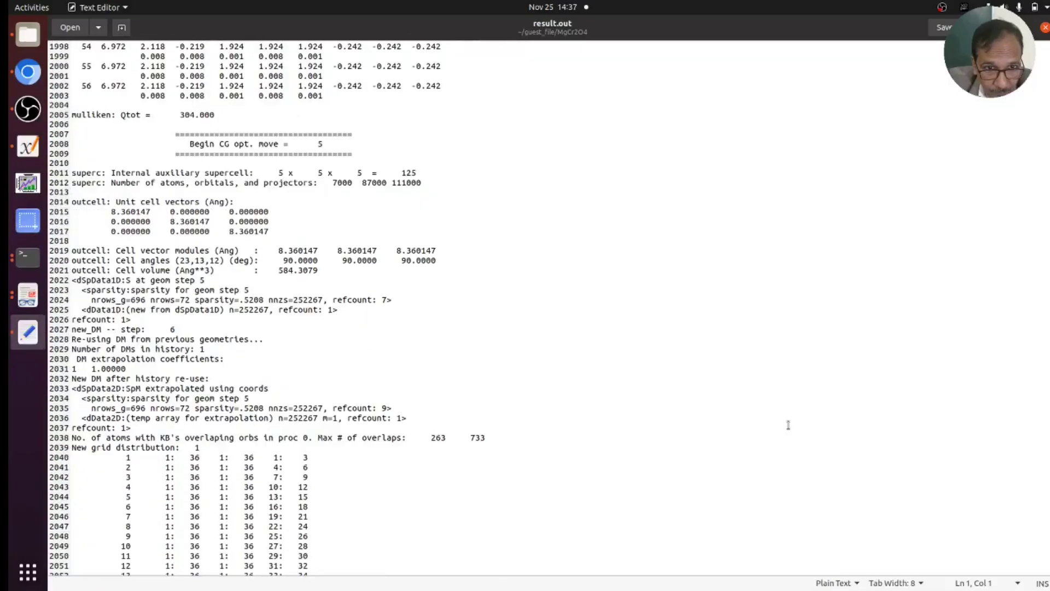
double_click(321, 144)
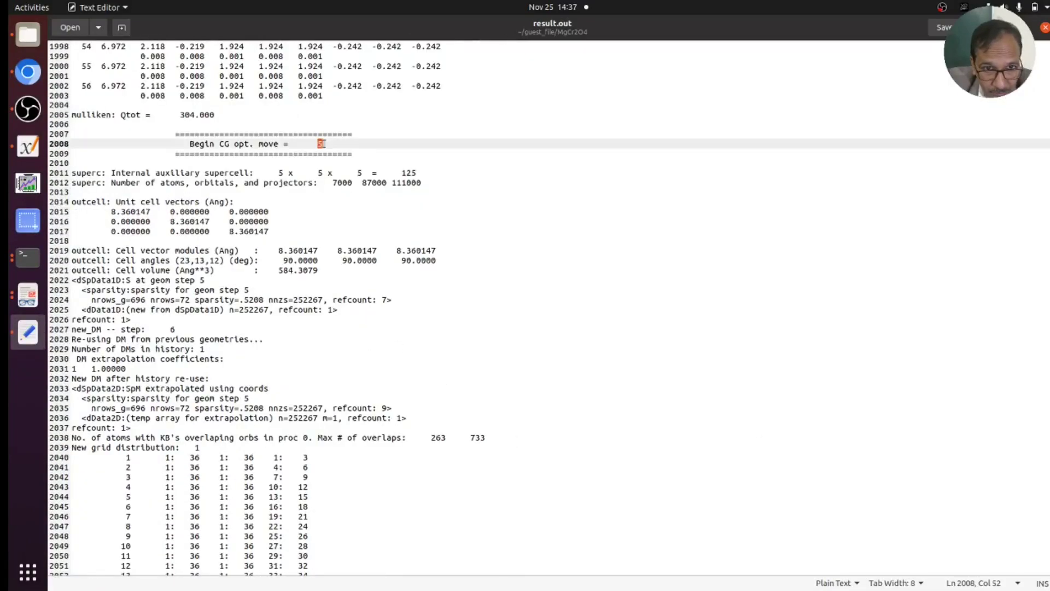
left_click(1045, 27)
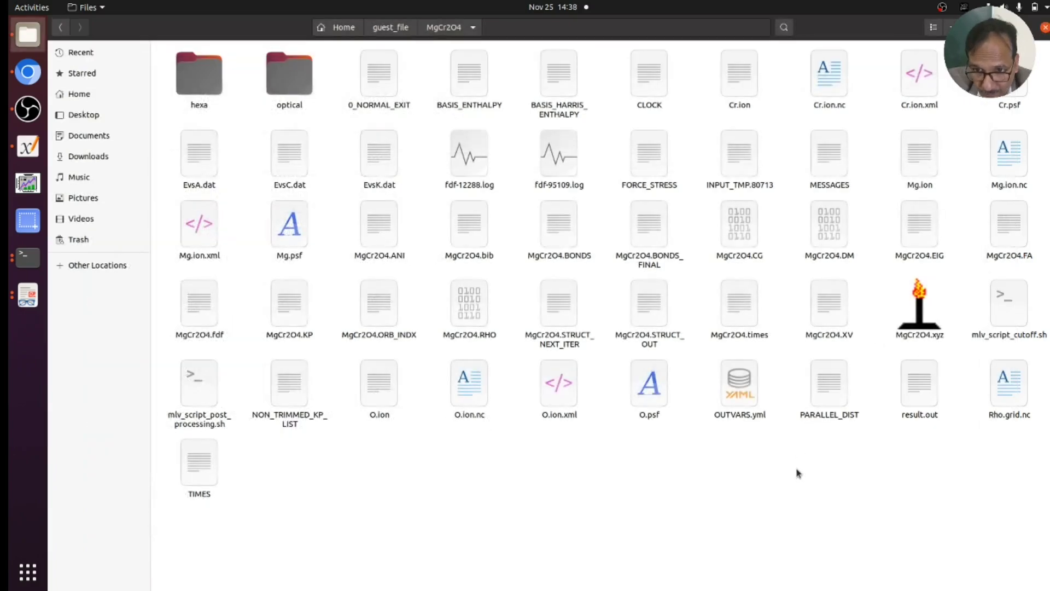
- Go back to the Home folder in the file manager, and close the file manager and the optim terminal
left_click(404, 32)
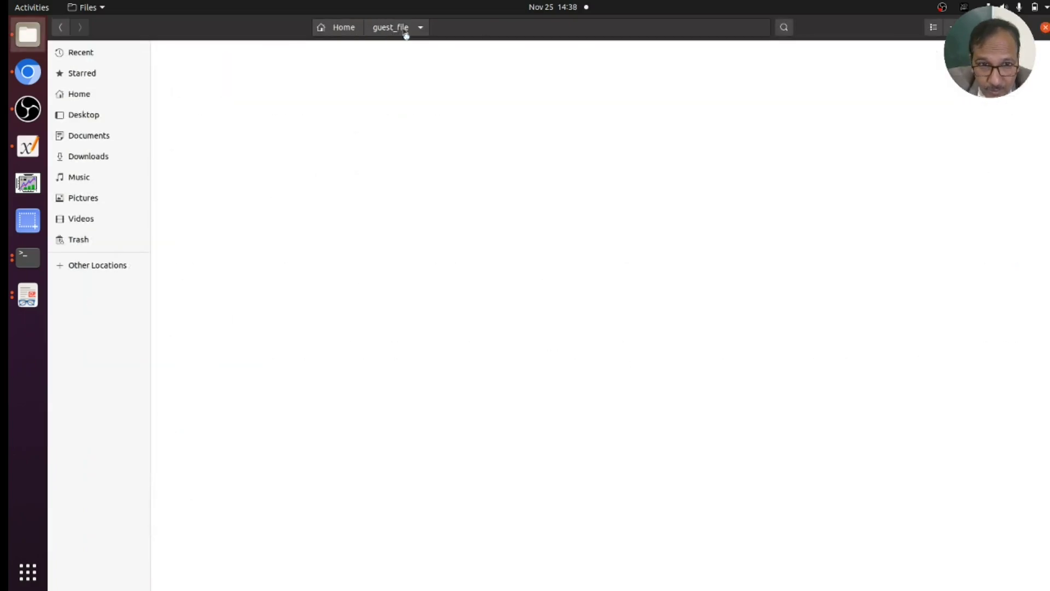
key("alt+Up")
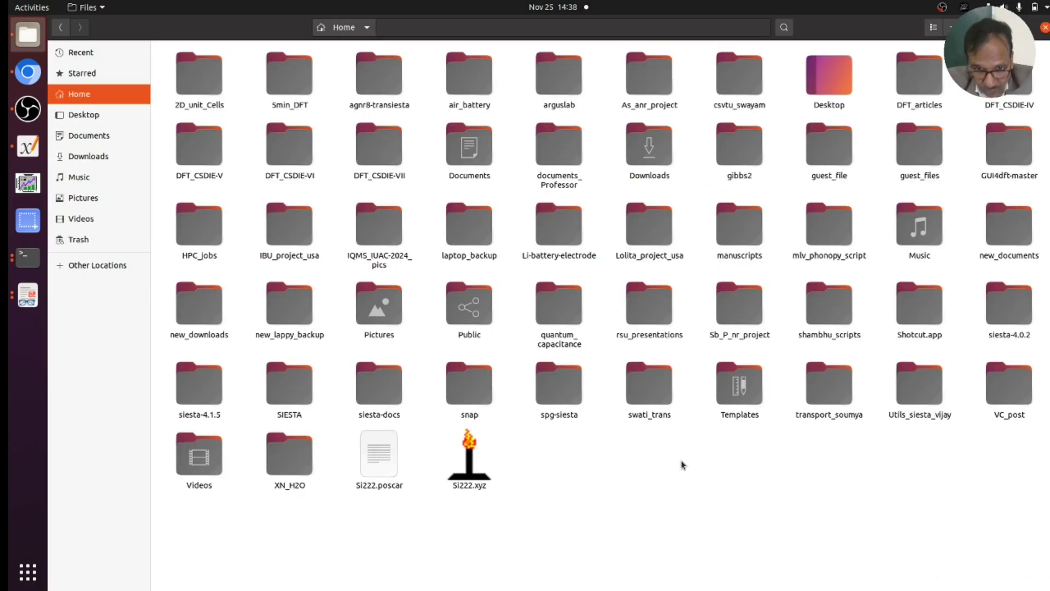
key("alt+Tab")
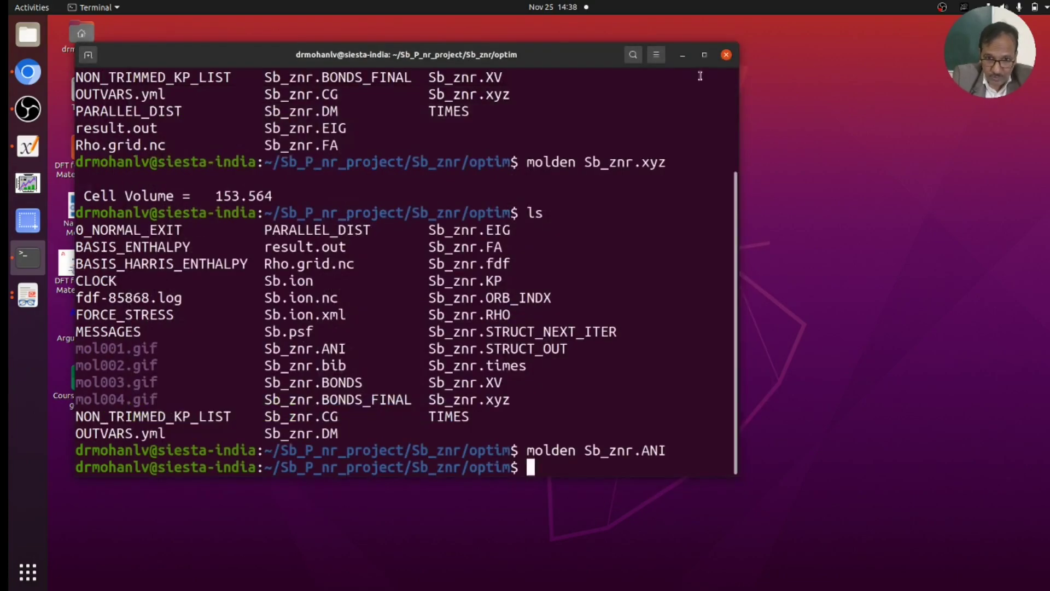
left_click(727, 55)
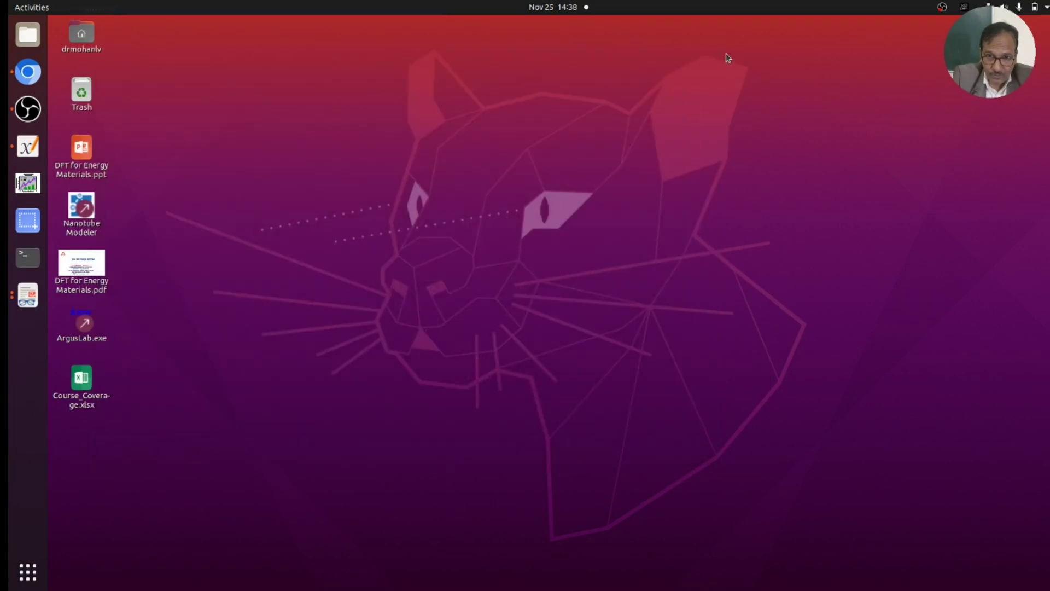